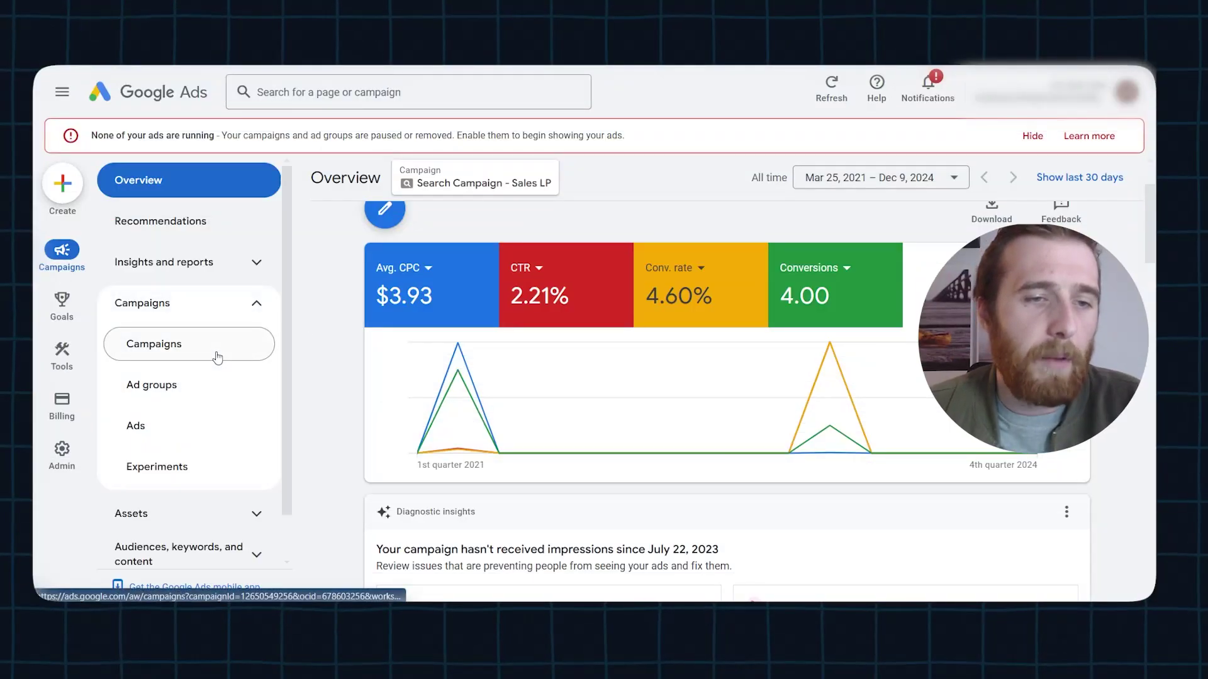
# Go to the campaigns list and open Search Campaign - Sales LP
pyautogui.click(216, 348)
pyautogui.scroll(-1, 566, 417)
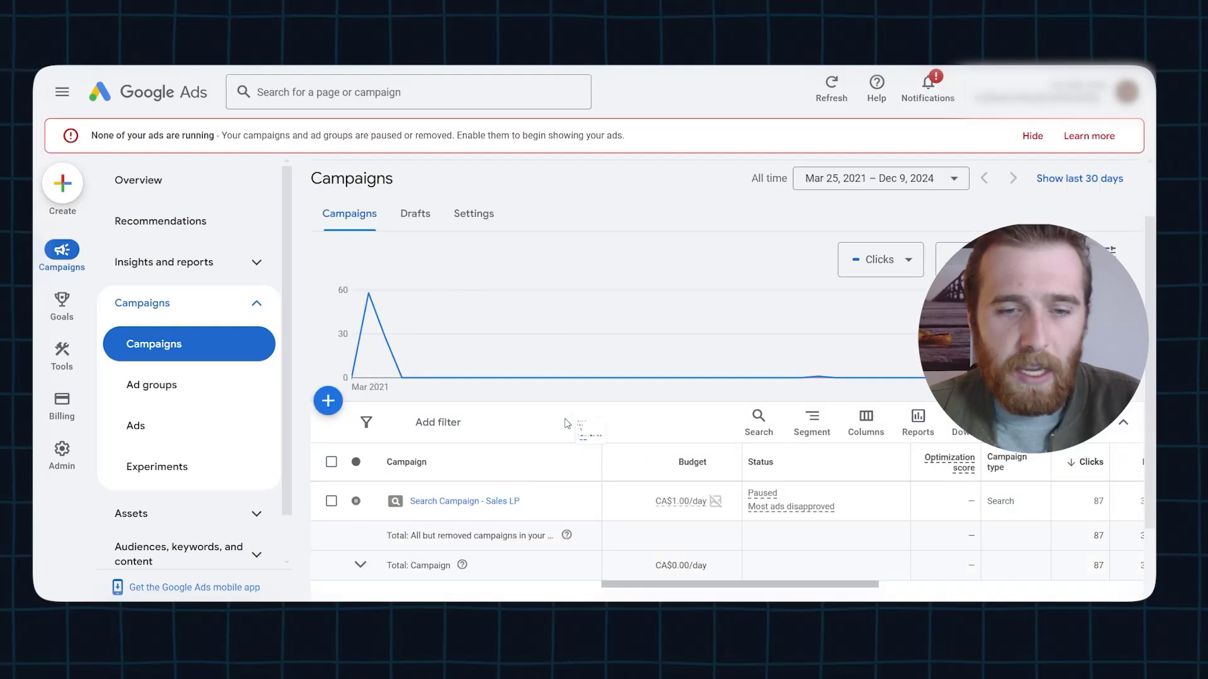
pyautogui.click(476, 502)
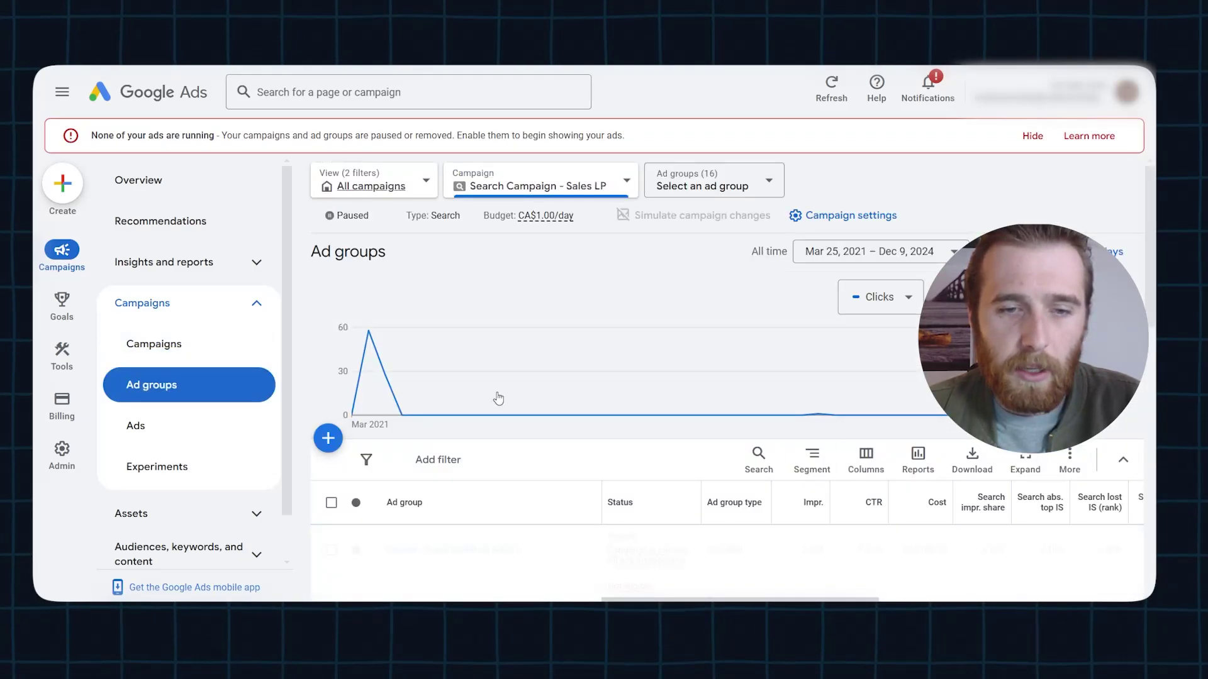
# Review the ad groups table, confirming every ad group is paused with disapproved ads
pyautogui.click(721, 175)
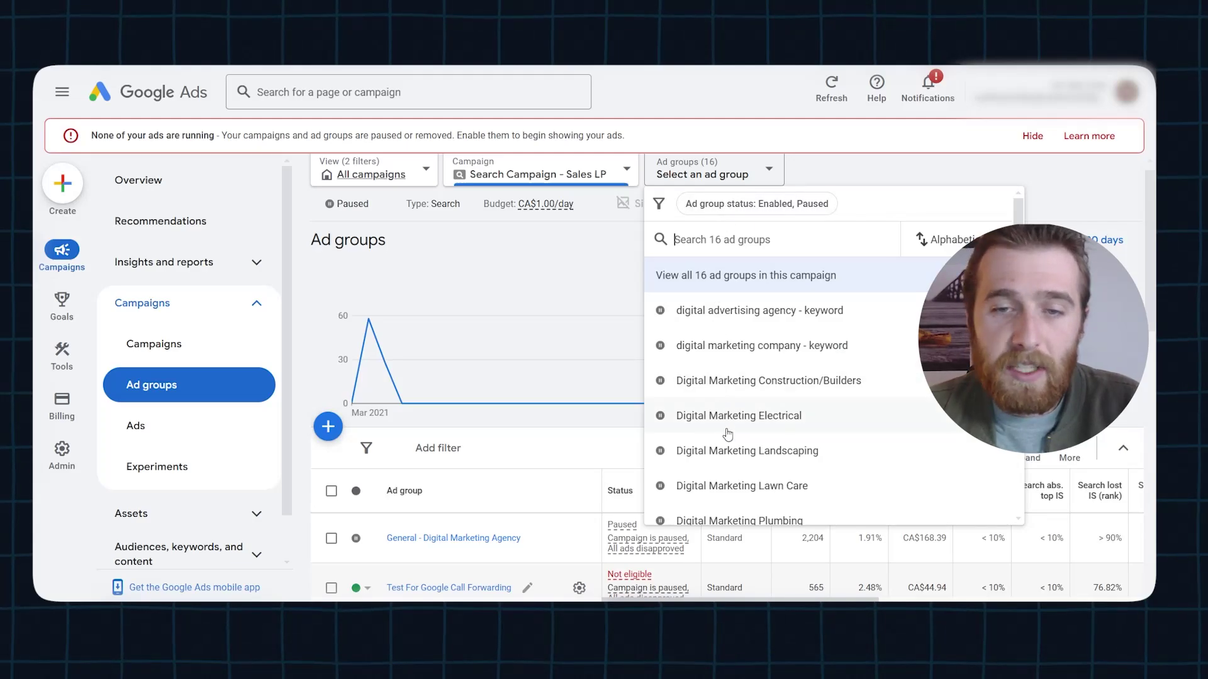
pyautogui.scroll(-5, 730, 441)
pyautogui.scroll(-1, 734, 453)
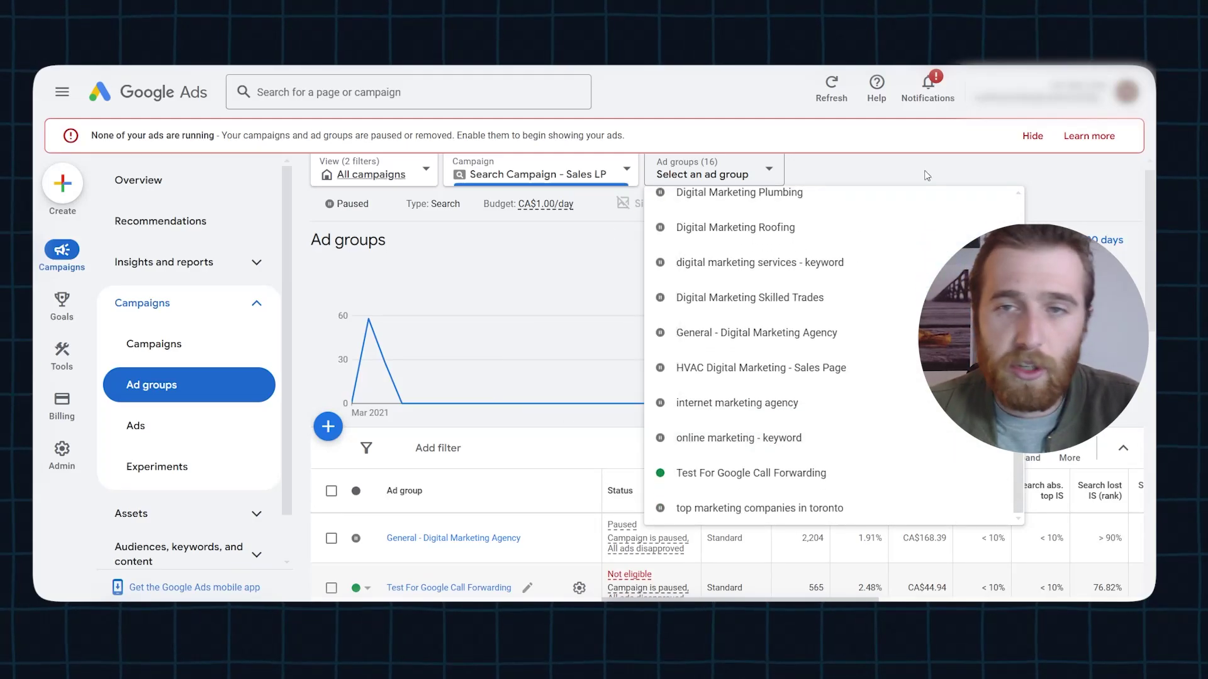
pyautogui.click(629, 499)
pyautogui.scroll(-5, 629, 499)
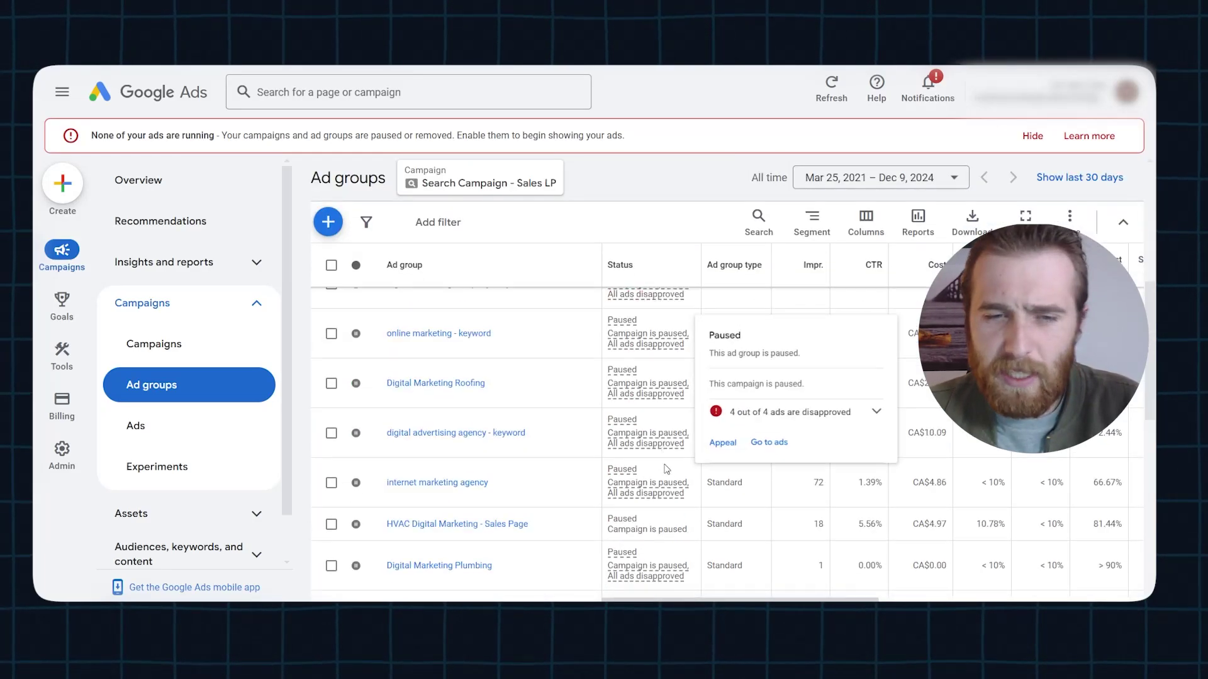
pyautogui.moveTo(735, 443)
pyautogui.scroll(6, 749, 437)
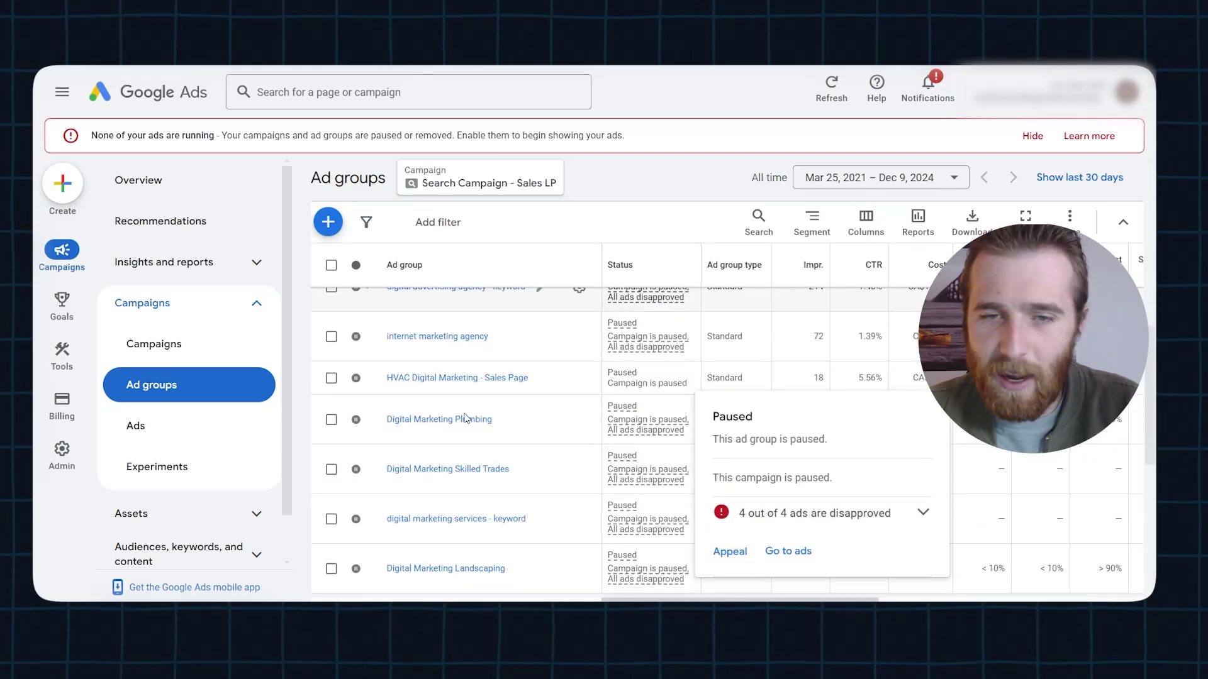
pyautogui.moveTo(801, 398)
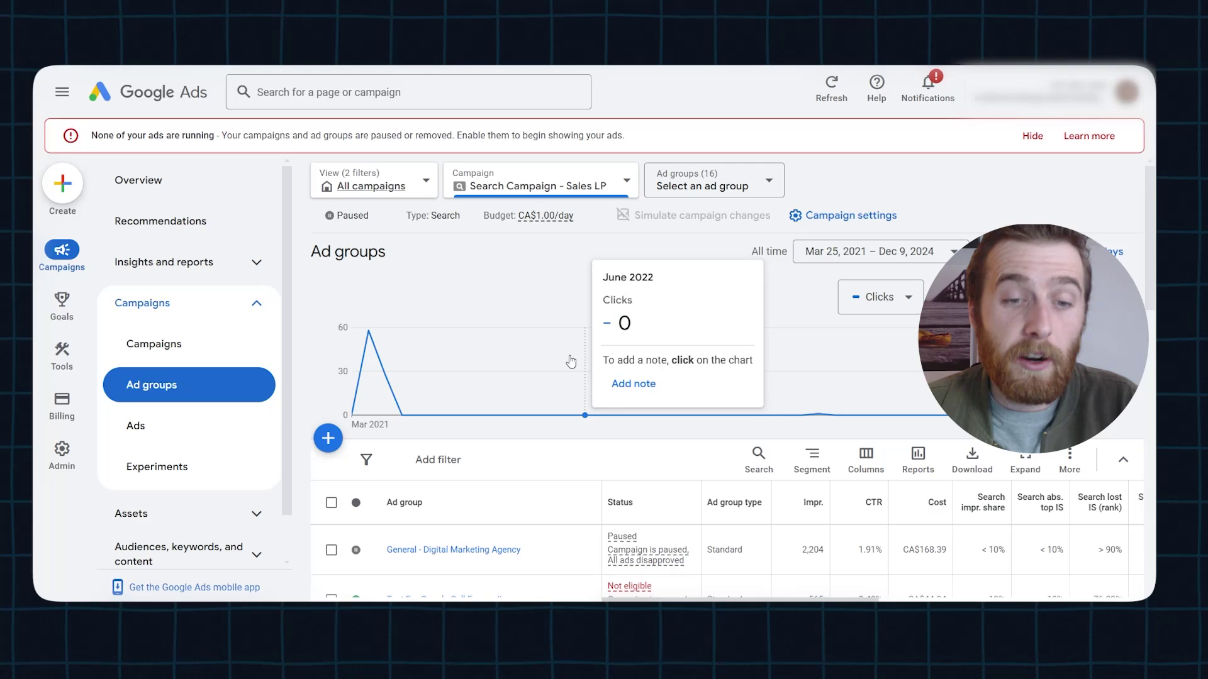
pyautogui.scroll(-3, 575, 359)
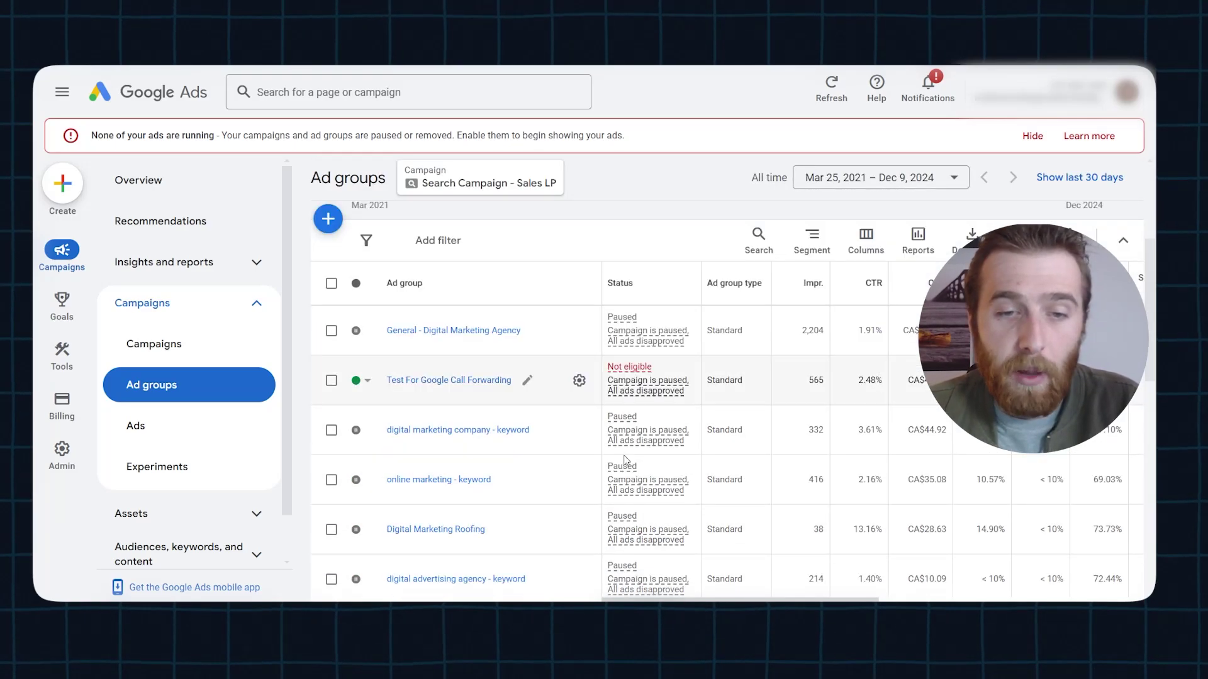
pyautogui.scroll(-1, 574, 440)
pyautogui.moveTo(623, 455)
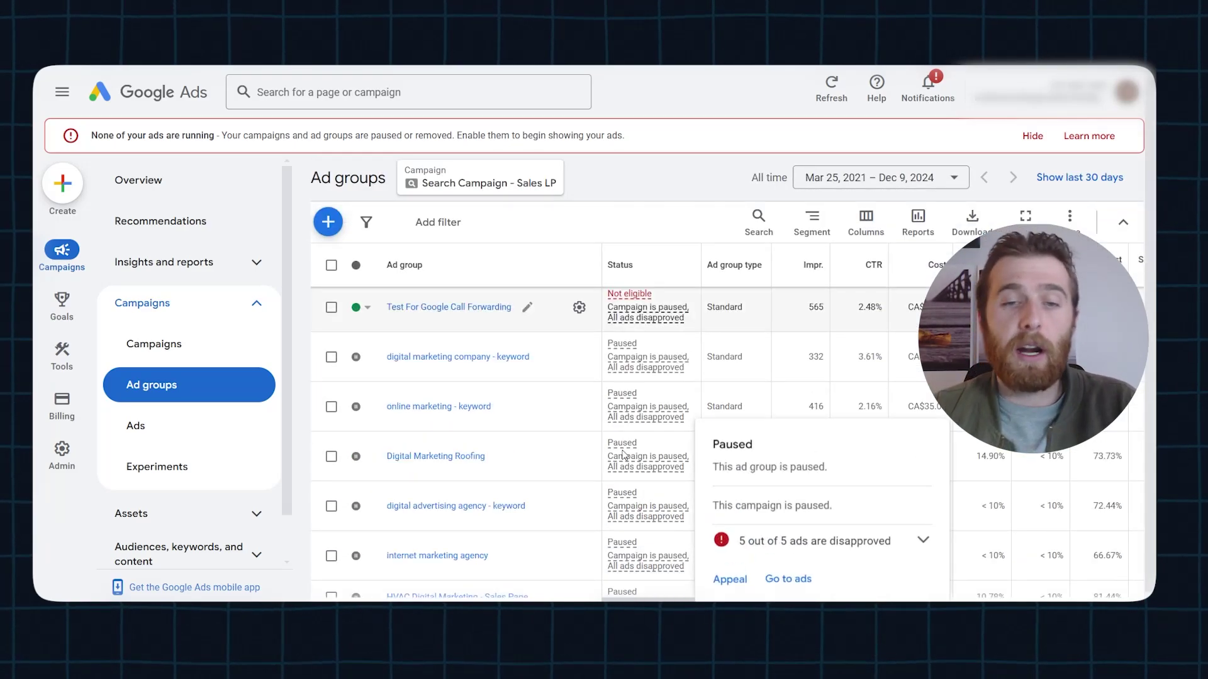
# Open Digital Marketing Roofing's keywords and check roofing advertising's match type, keeping Broad match
pyautogui.click(447, 458)
pyautogui.scroll(-3, 538, 444)
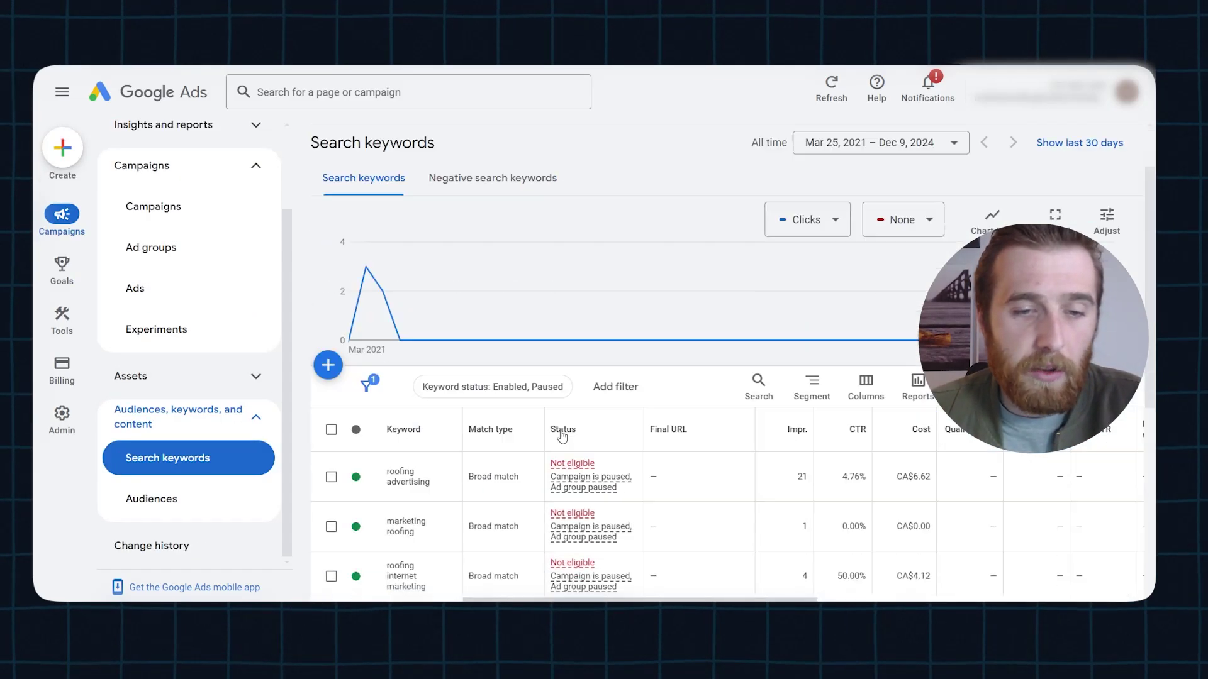
pyautogui.scroll(-1, 539, 444)
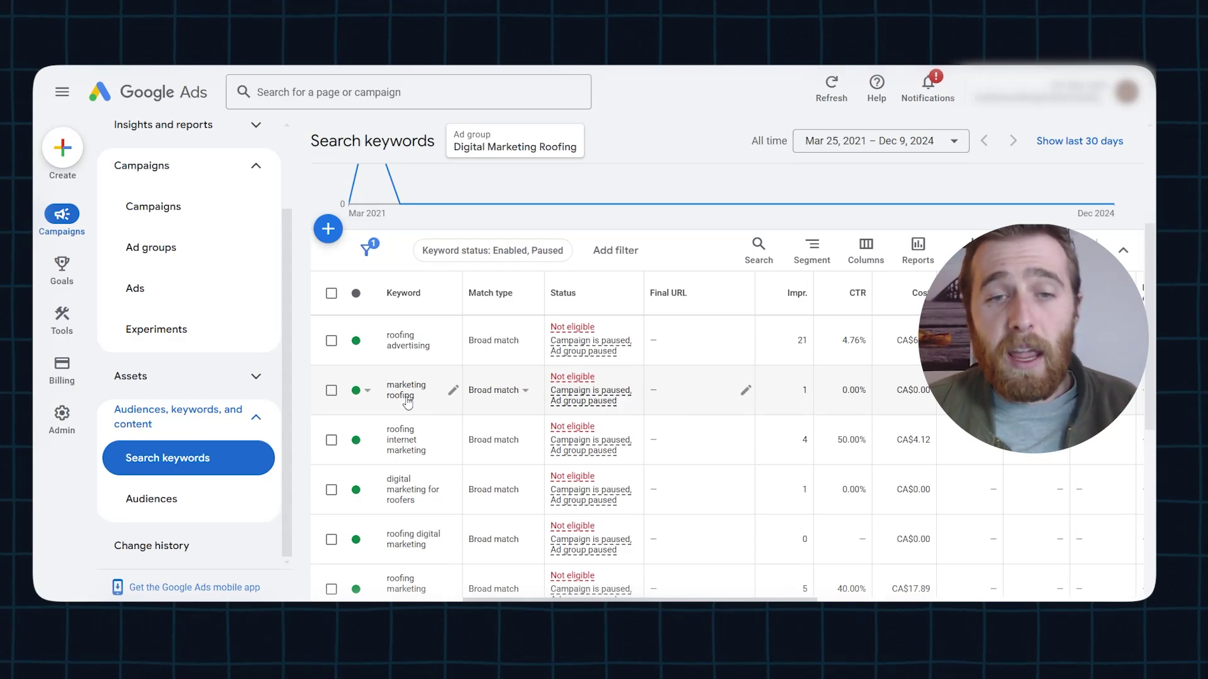
pyautogui.click(493, 345)
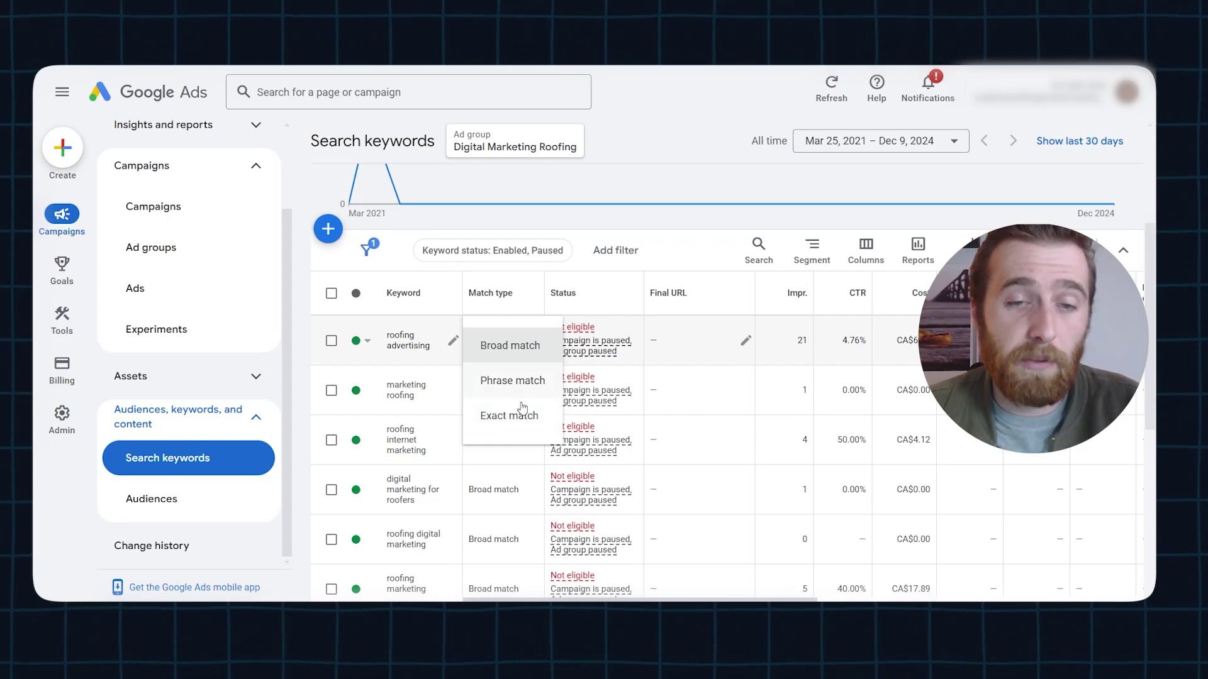
pyautogui.click(374, 348)
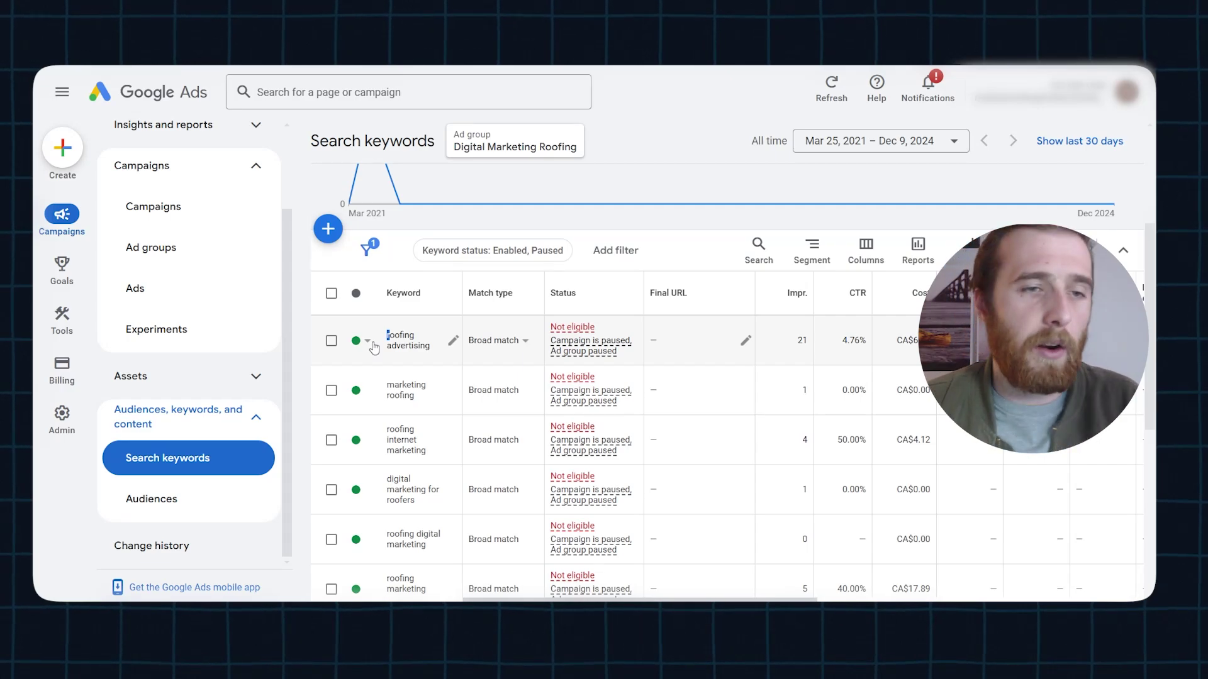
pyautogui.moveTo(73, 318)
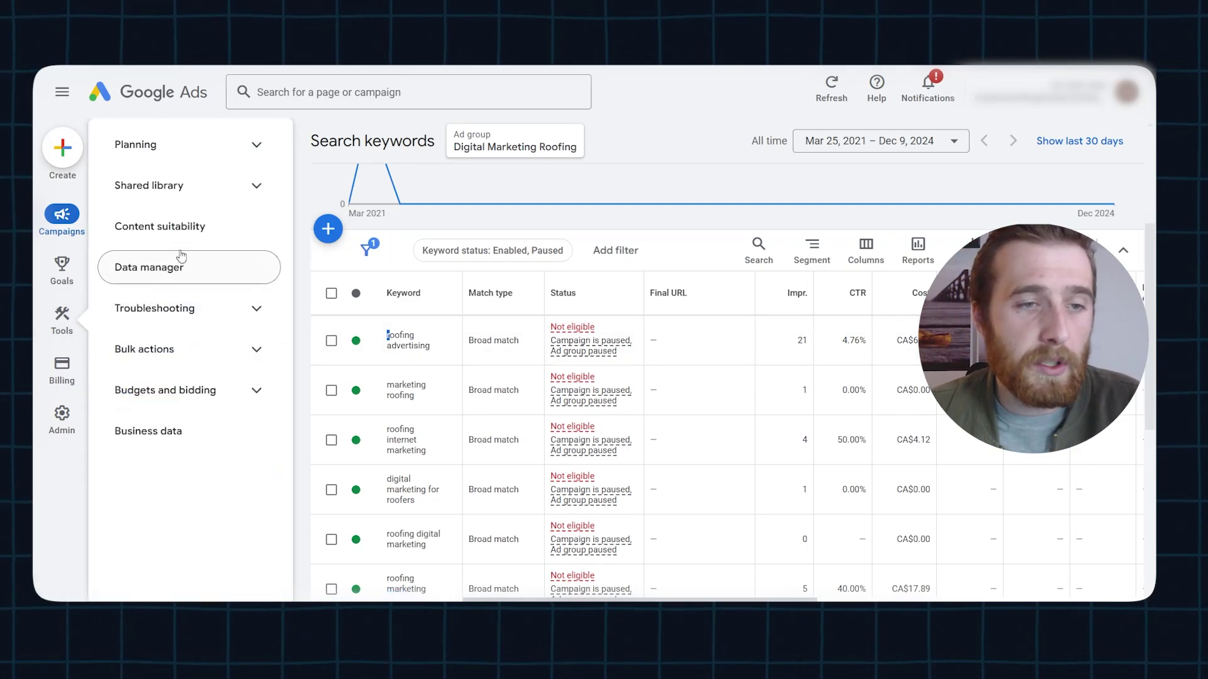
# Open the Keyword Planner from the Planning tools
pyautogui.click(154, 144)
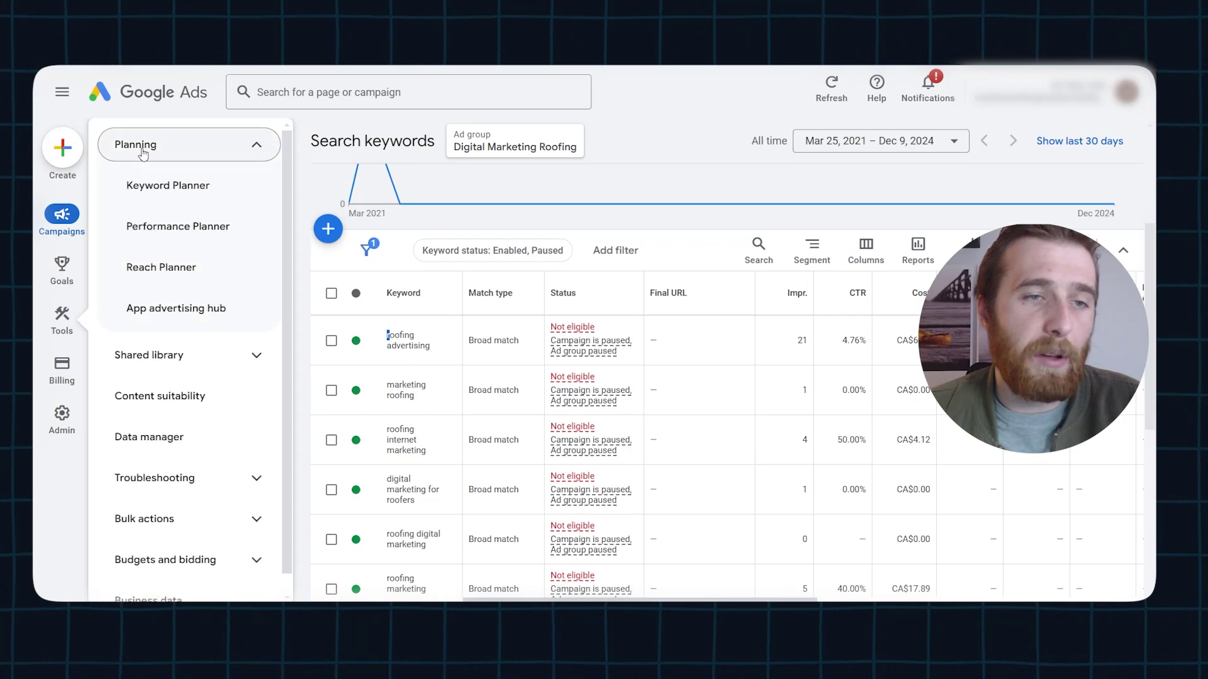
pyautogui.rightClick(124, 198)
pyautogui.click(163, 209)
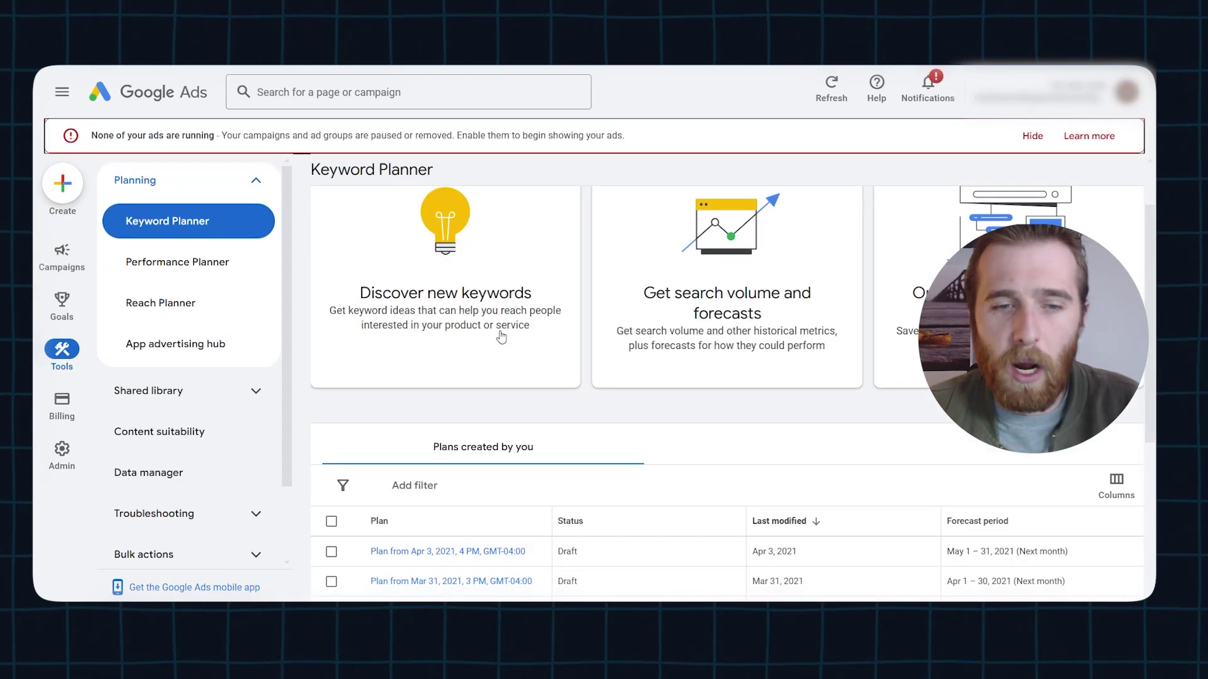
pyautogui.scroll(1, 502, 337)
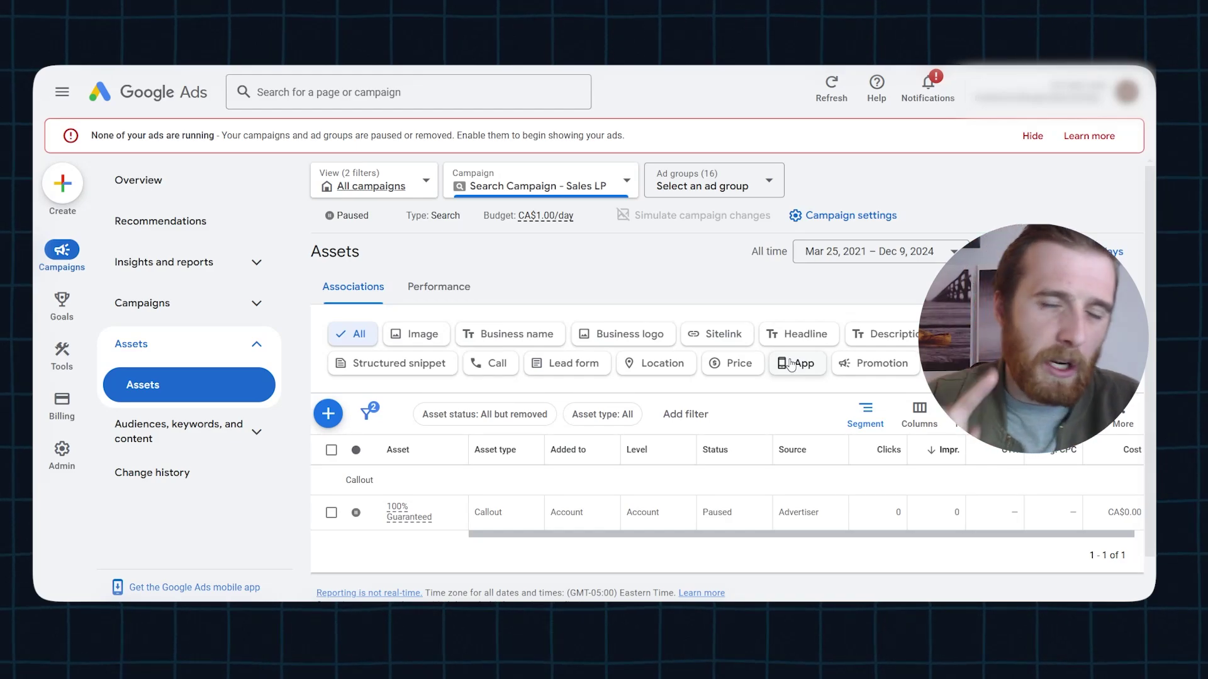
# Keep Sales LP selected, view its targeted locations, then its always-on ad schedule
pyautogui.click(555, 187)
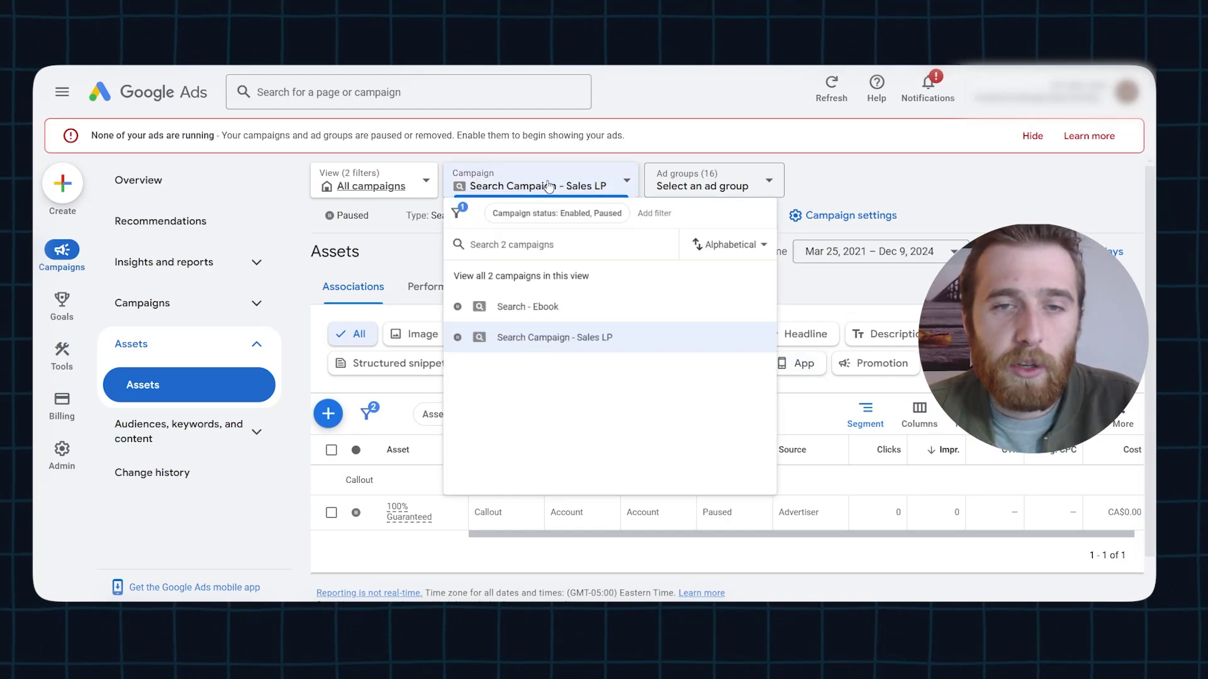
pyautogui.click(1050, 199)
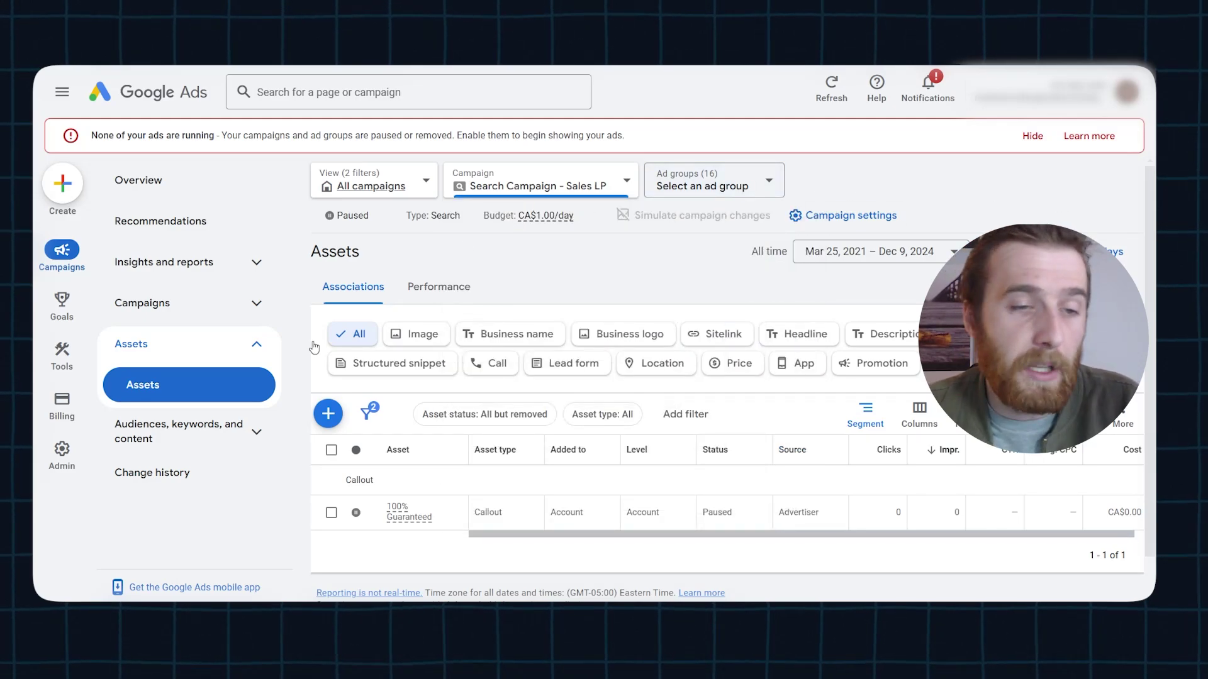
pyautogui.click(182, 432)
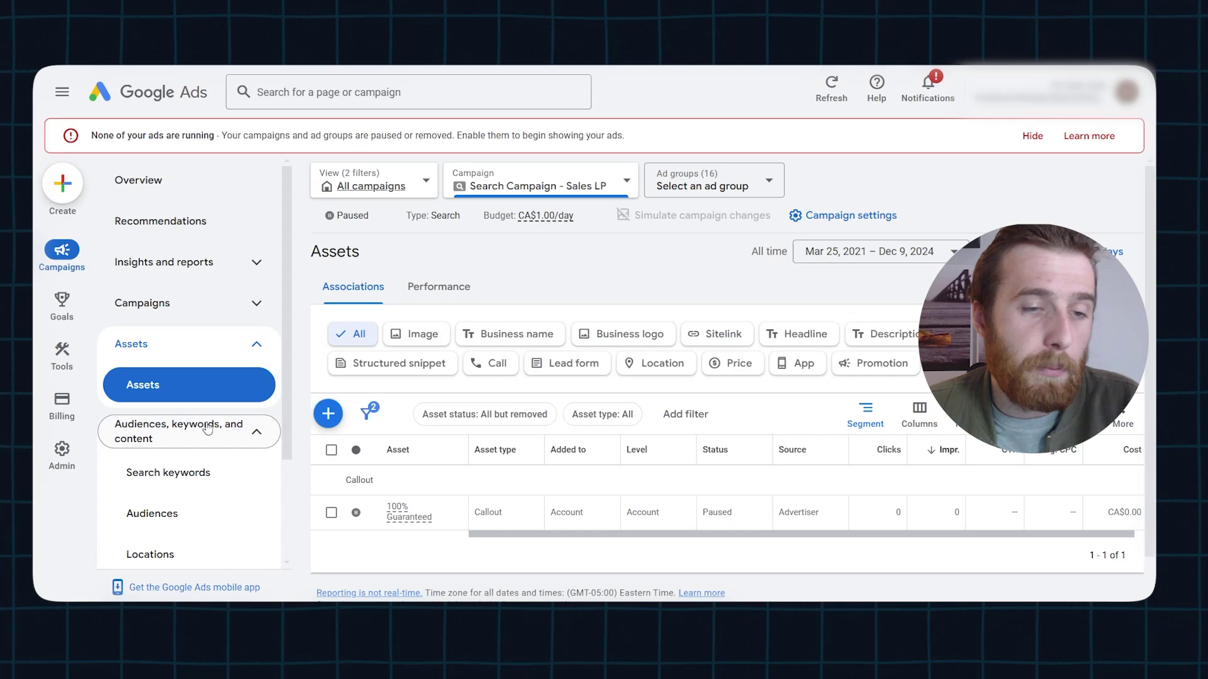
pyautogui.click(178, 556)
pyautogui.scroll(-3, 179, 541)
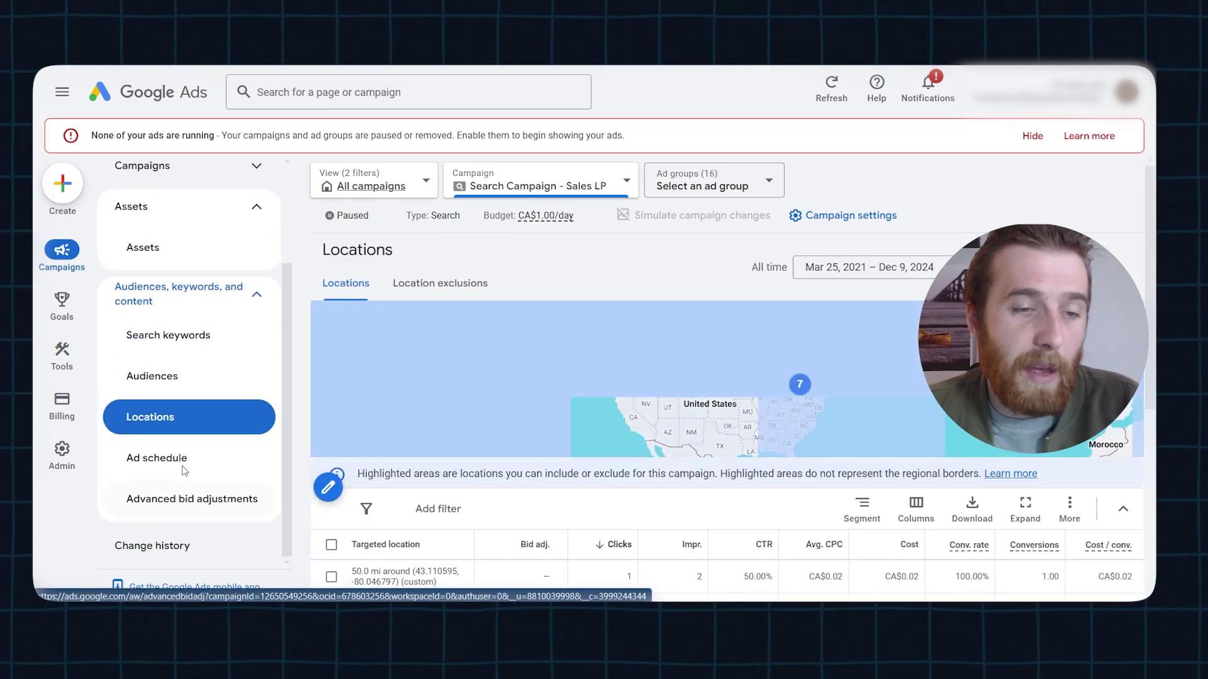
pyautogui.click(184, 470)
pyautogui.scroll(-2, 628, 227)
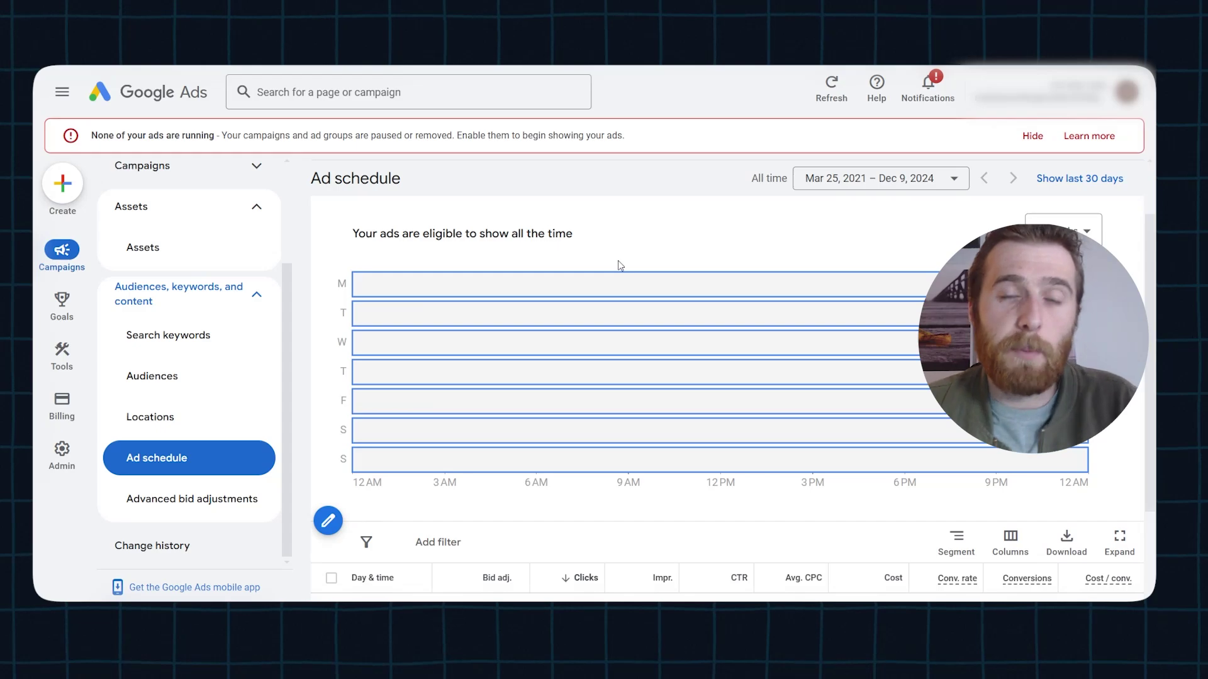
# Open the ad schedule editor and choose Mondays - Fridays
pyautogui.click(384, 364)
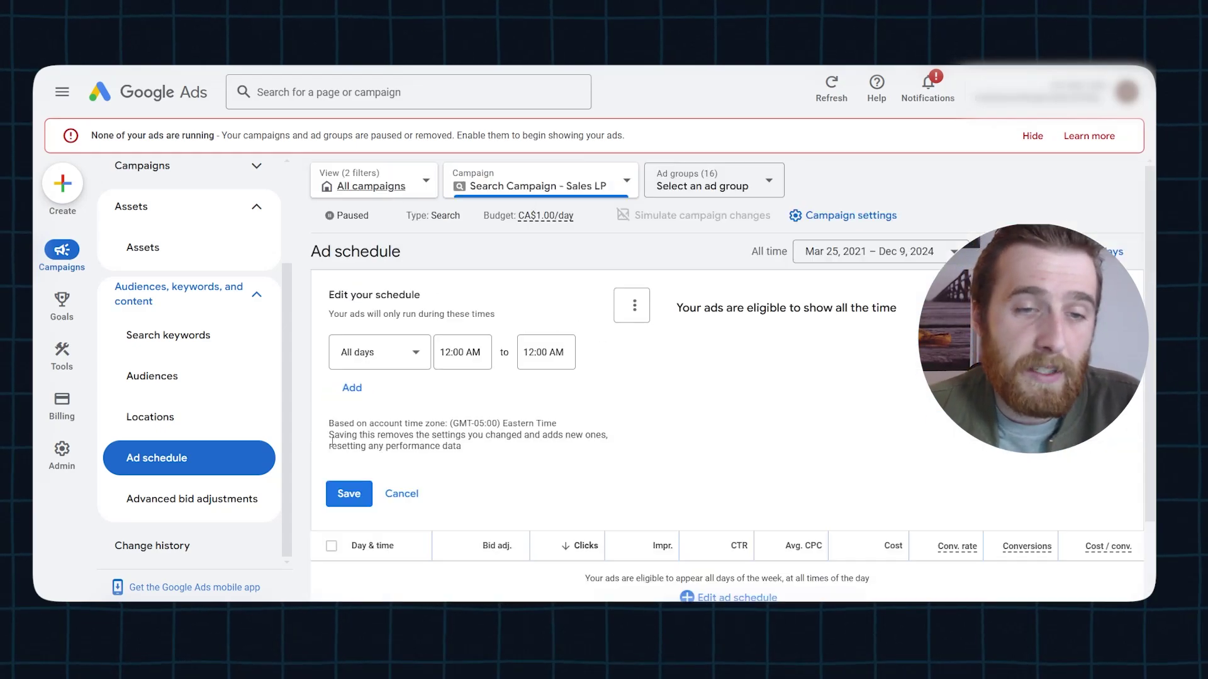
pyautogui.click(401, 514)
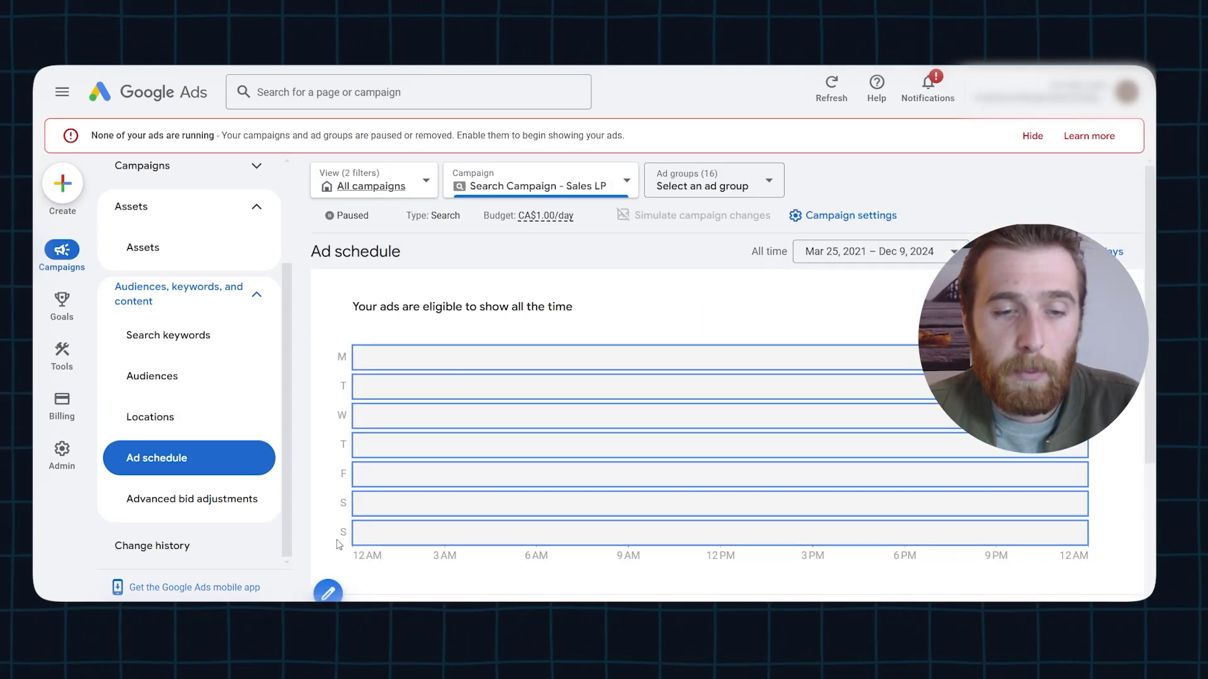
pyautogui.click(327, 592)
pyautogui.click(379, 353)
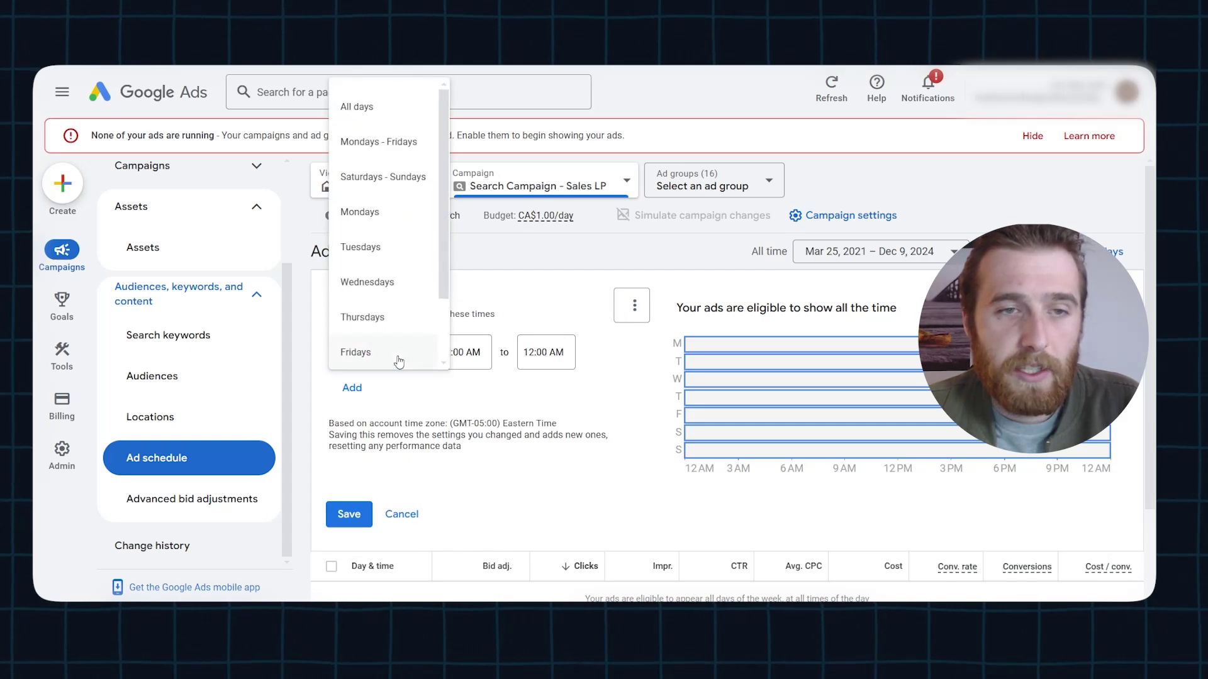
pyautogui.click(399, 142)
# Set the weekday hours to 8:00 AM through 3:00 PM and save the schedule
pyautogui.click(473, 353)
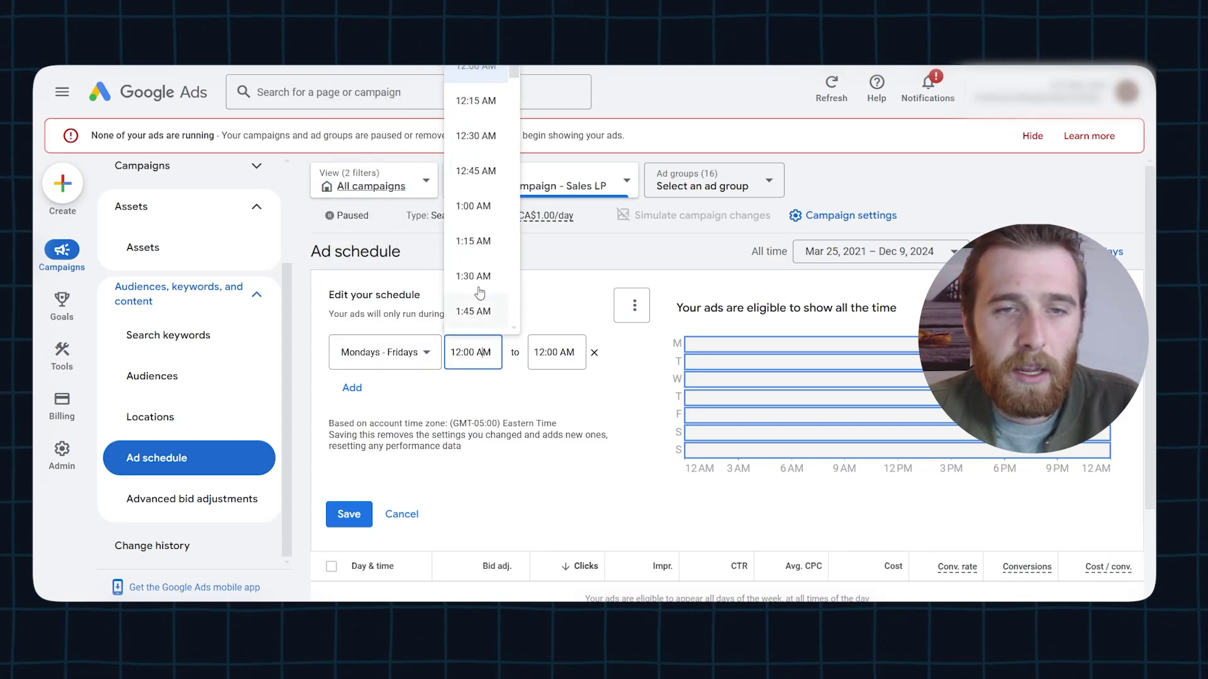
pyautogui.scroll(-5, 474, 269)
pyautogui.scroll(-8, 475, 270)
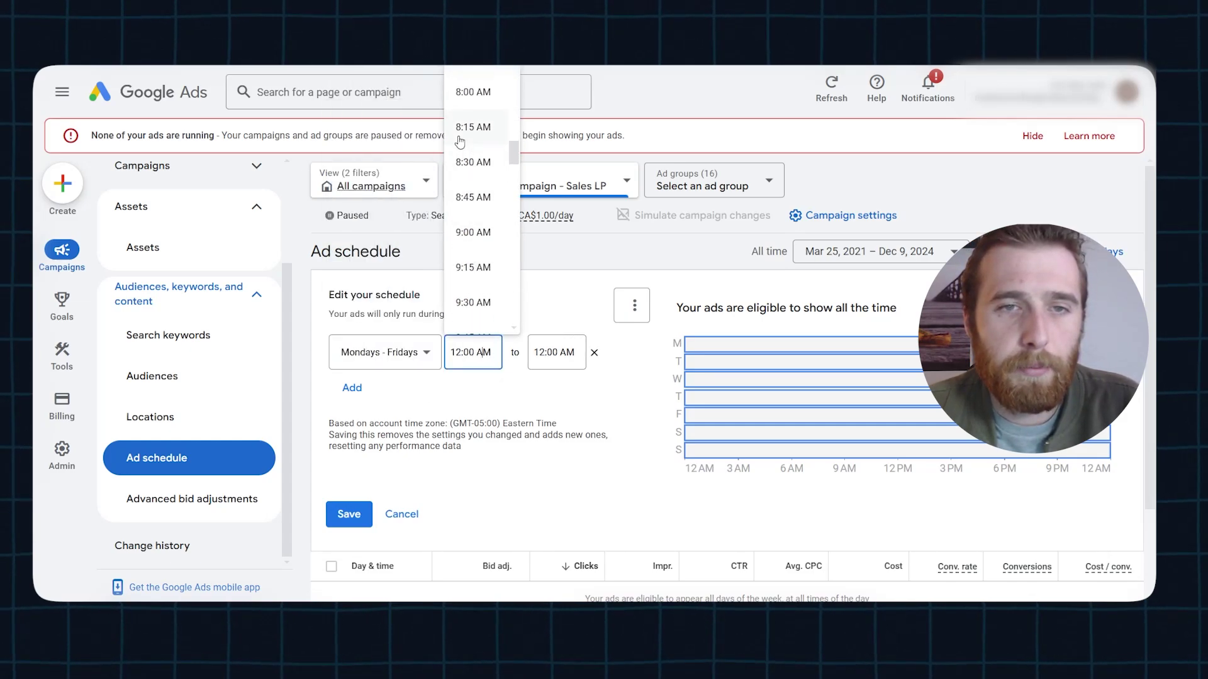
pyautogui.click(475, 165)
pyautogui.click(553, 353)
pyautogui.scroll(-10, 547, 292)
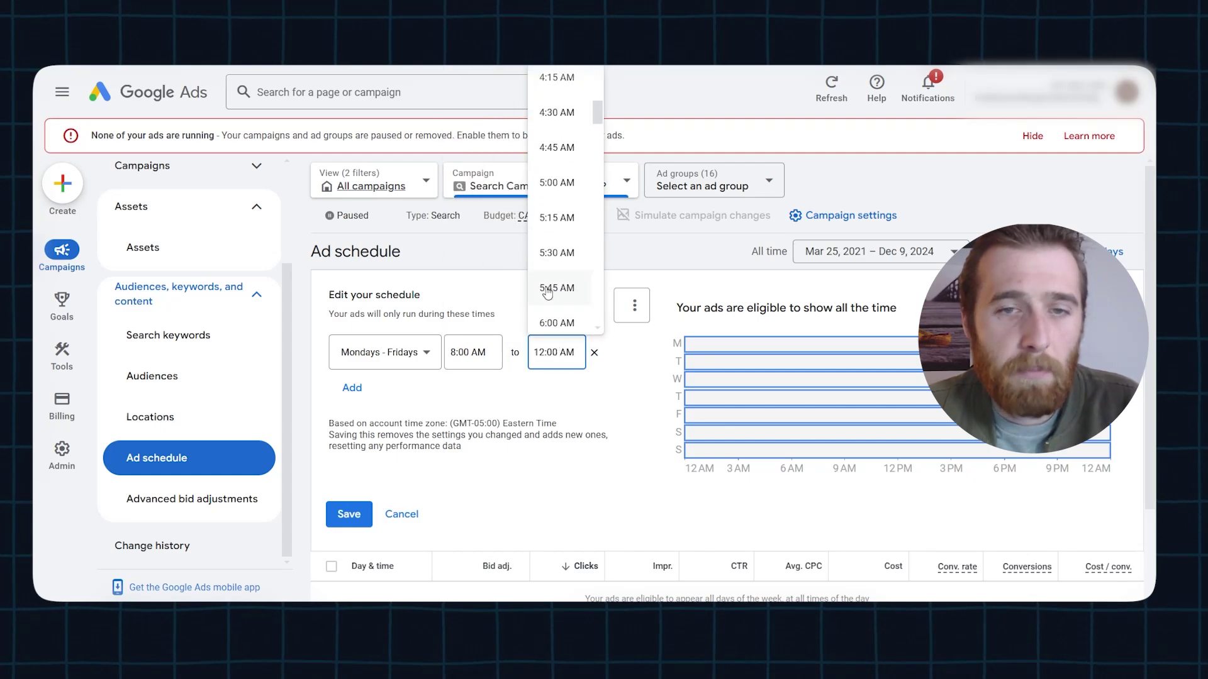
pyautogui.scroll(-10, 548, 292)
pyautogui.click(553, 197)
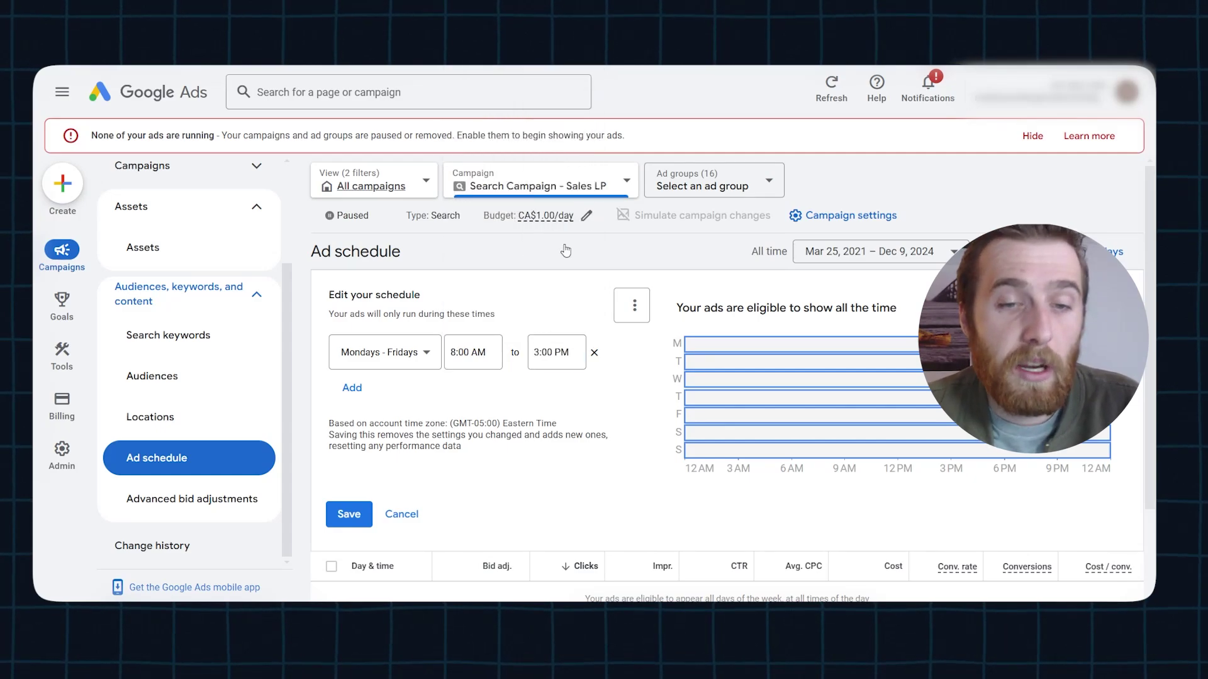
pyautogui.click(346, 513)
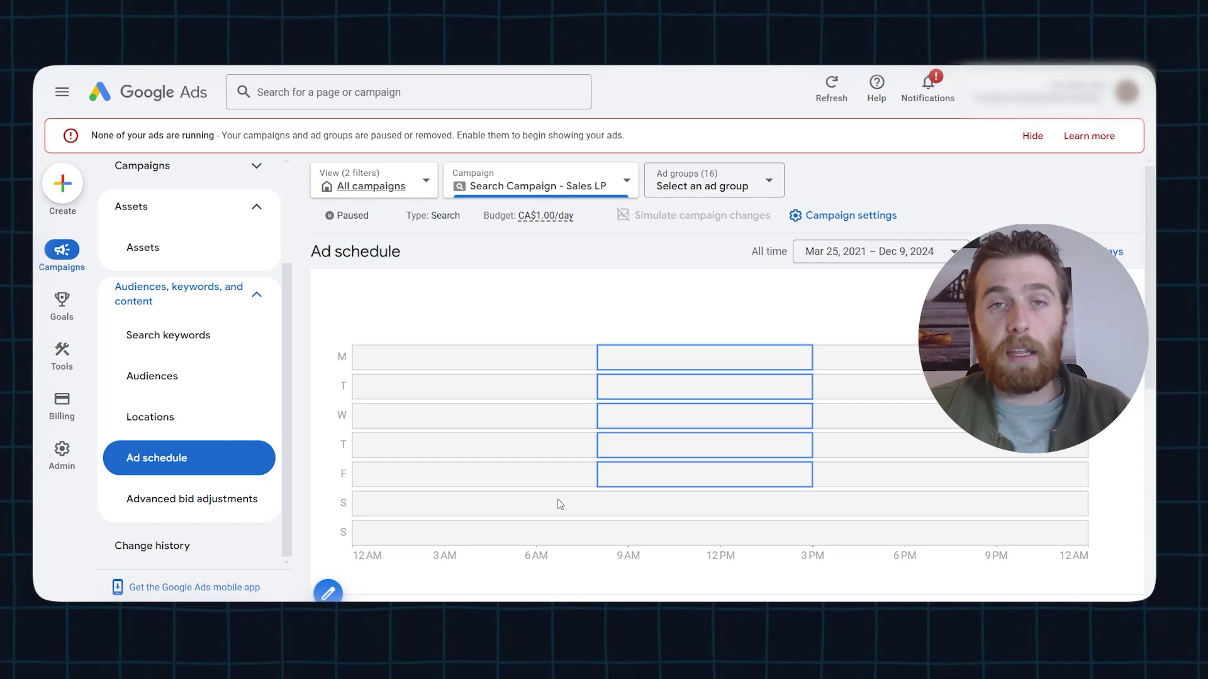
pyautogui.moveTo(684, 357)
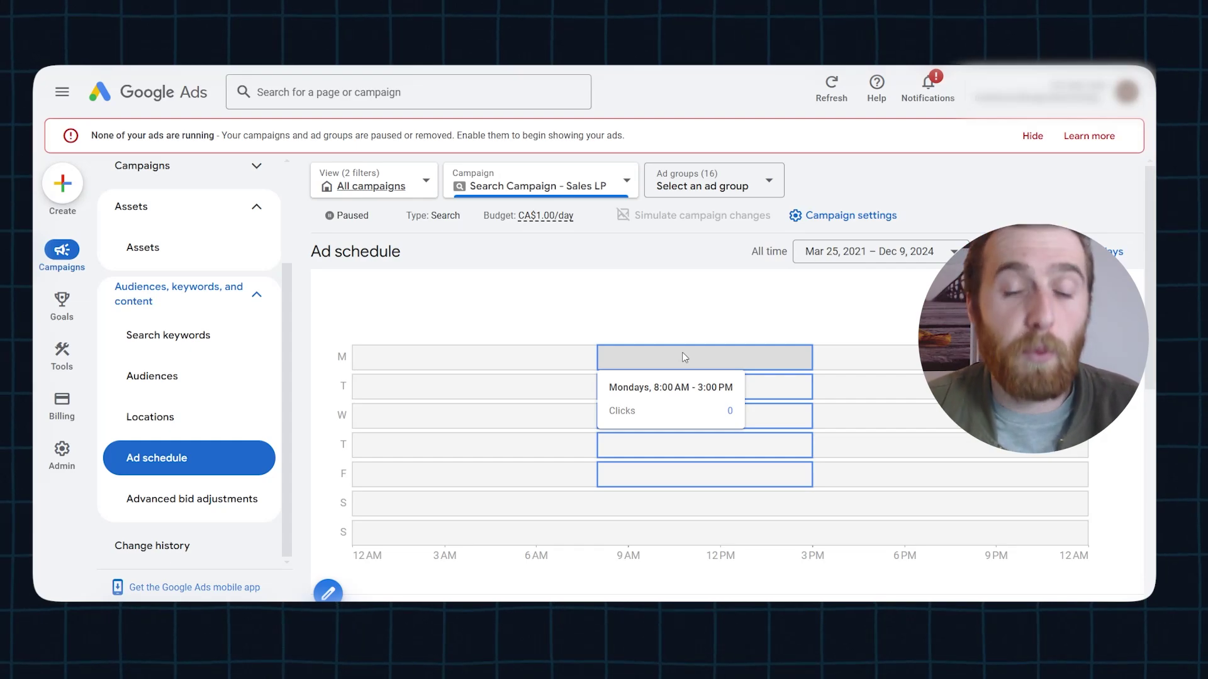
pyautogui.scroll(-1, 685, 357)
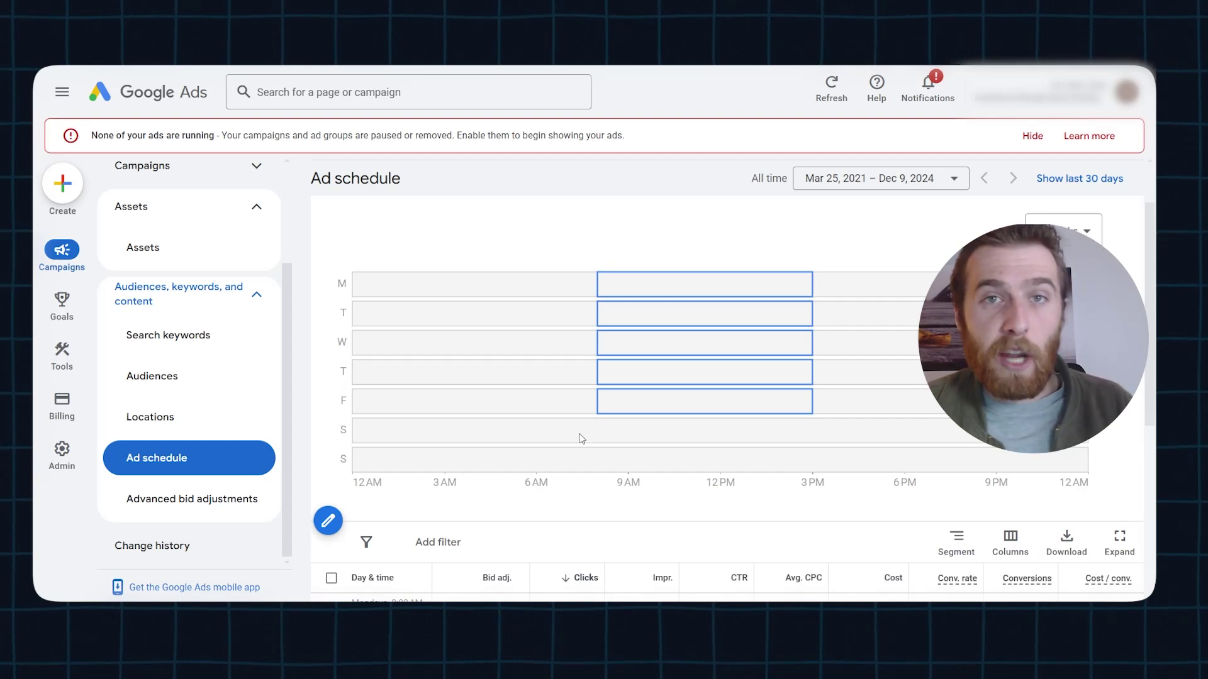
# Open the campaign's Locations page and zoom the map into the Hamilton targeting circle
pyautogui.click(226, 426)
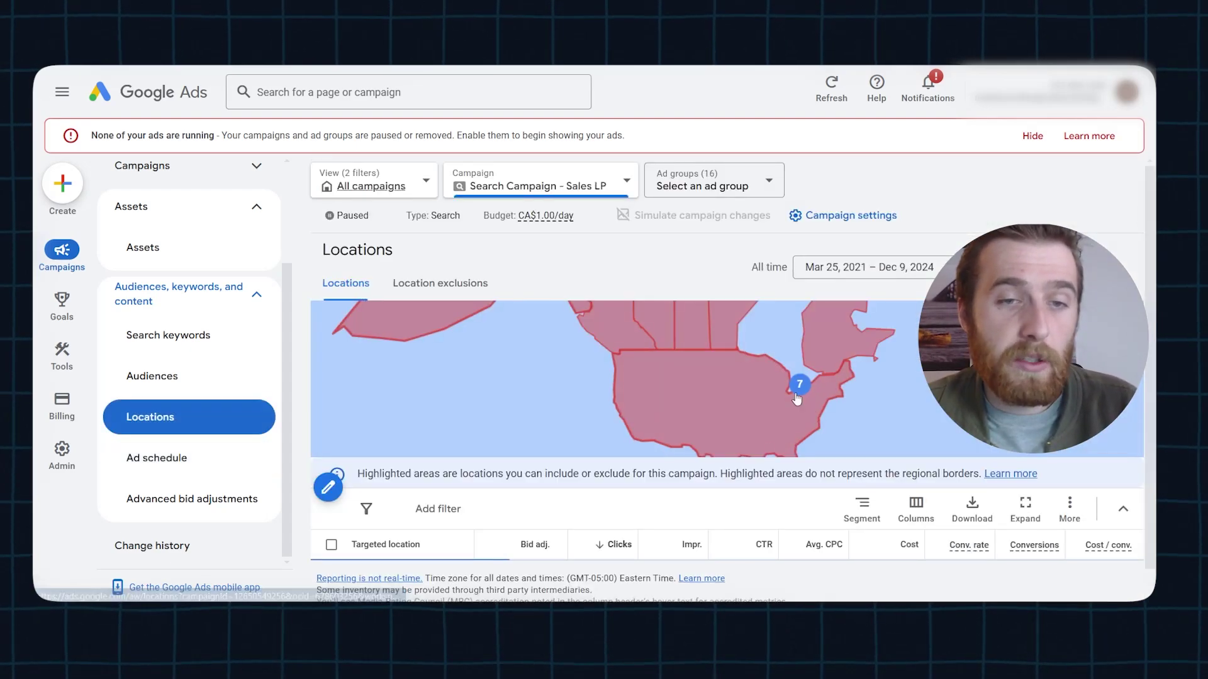
pyautogui.scroll(-2, 829, 397)
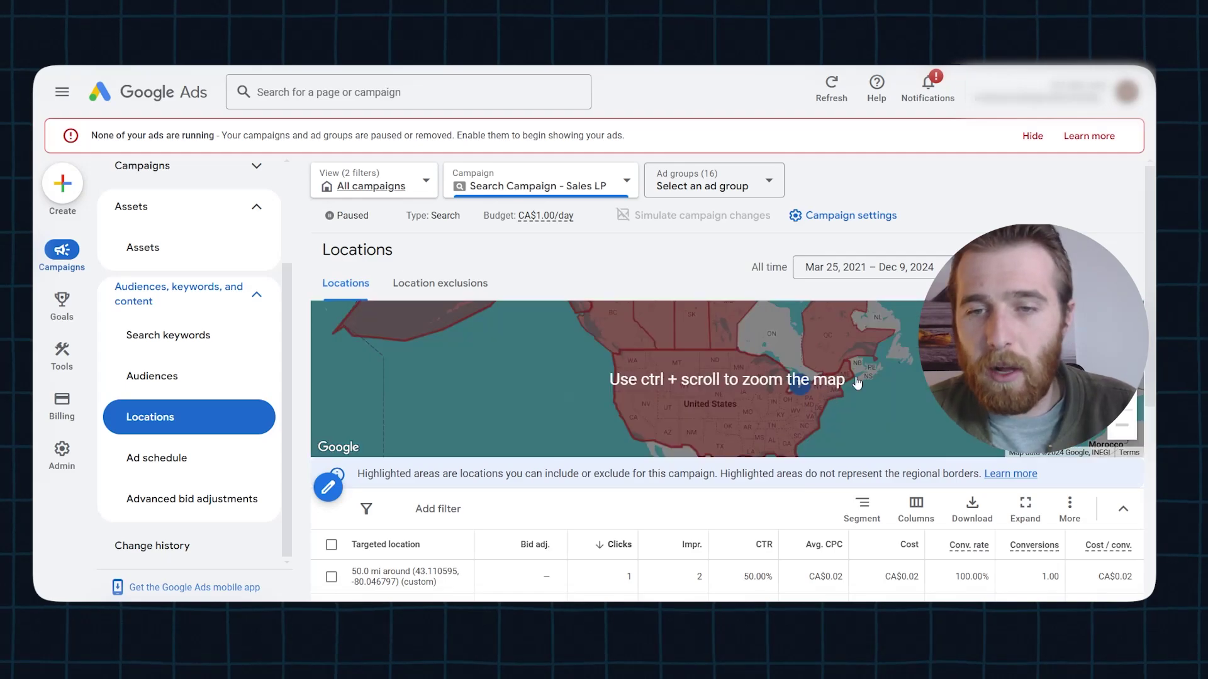
pyautogui.scroll(5, 799, 387)
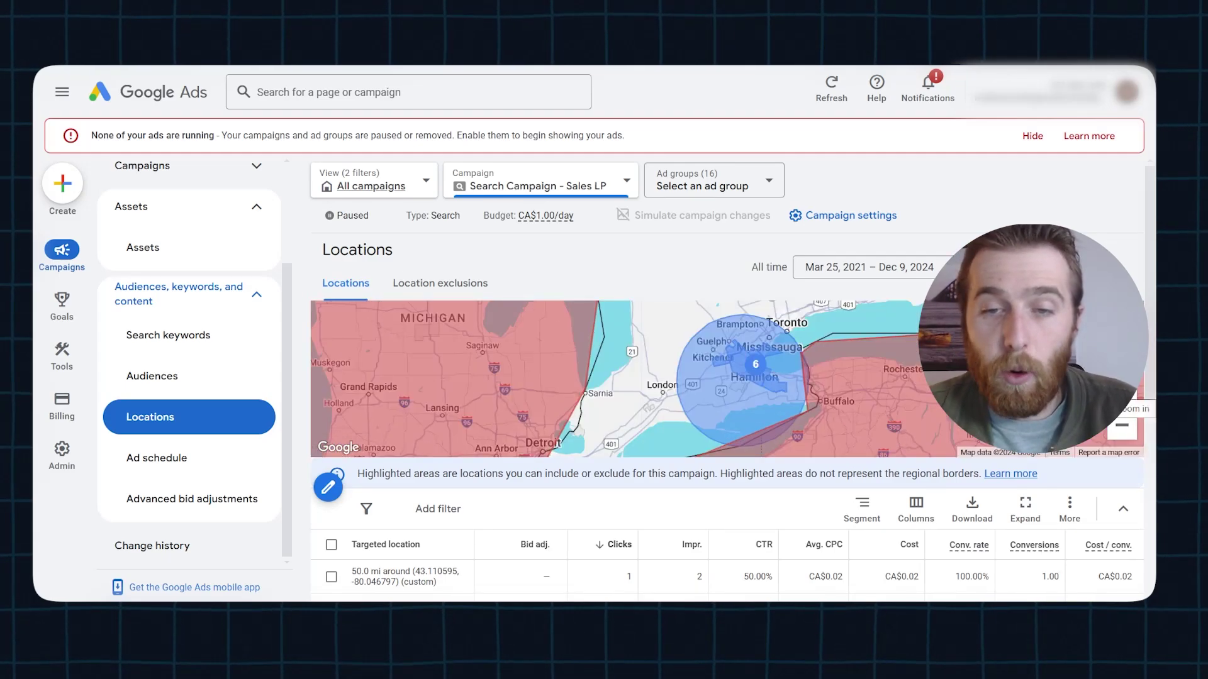
pyautogui.scroll(1, 721, 377)
pyautogui.scroll(1, 896, 412)
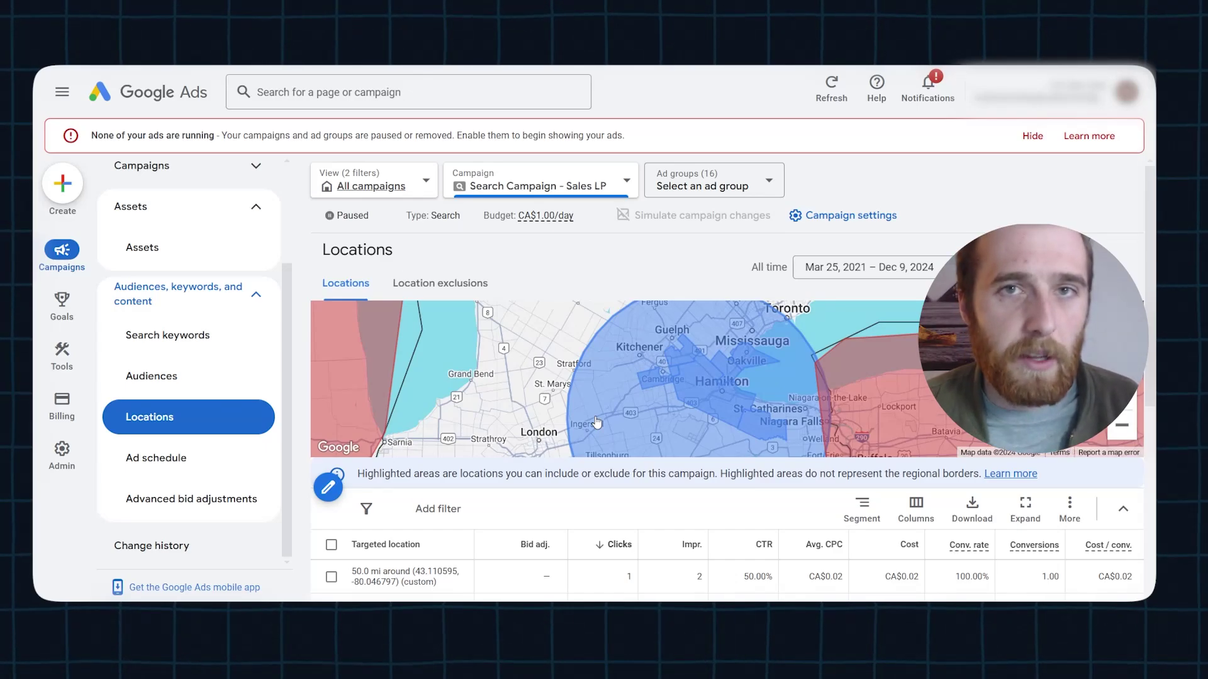
# Remove the 50 mi radius and Burlington targets, then switch to Radius with Pin mode on
pyautogui.click(330, 489)
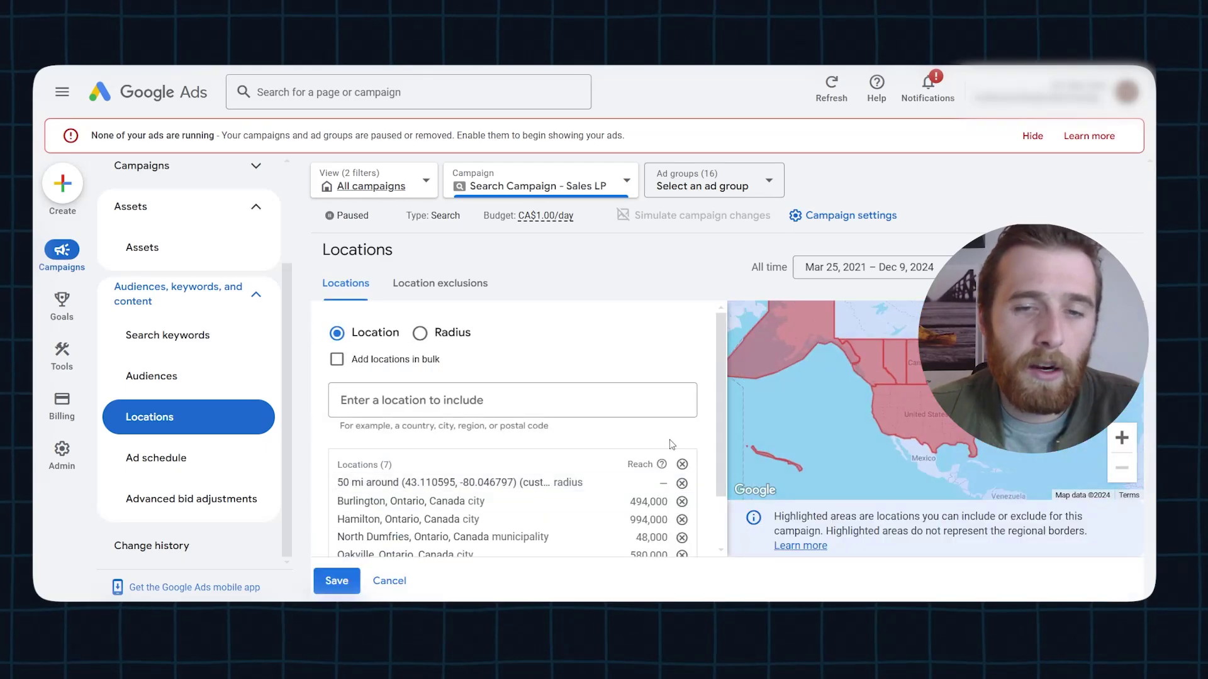
pyautogui.click(681, 484)
pyautogui.click(681, 485)
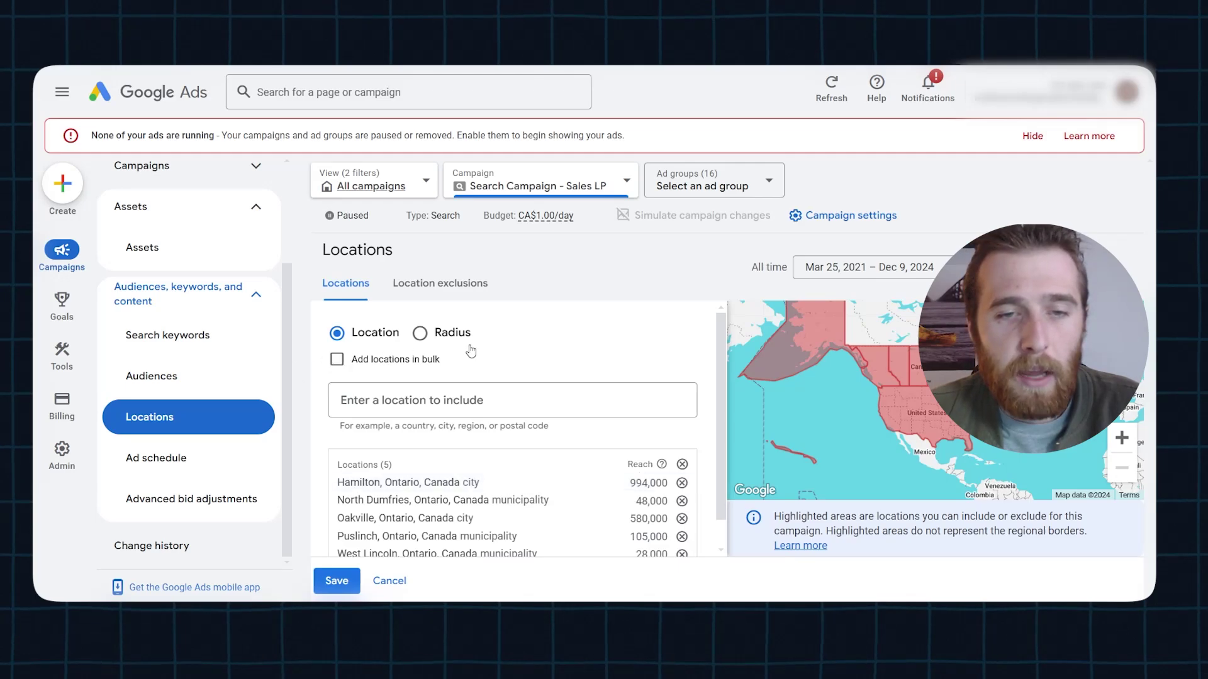
pyautogui.click(419, 333)
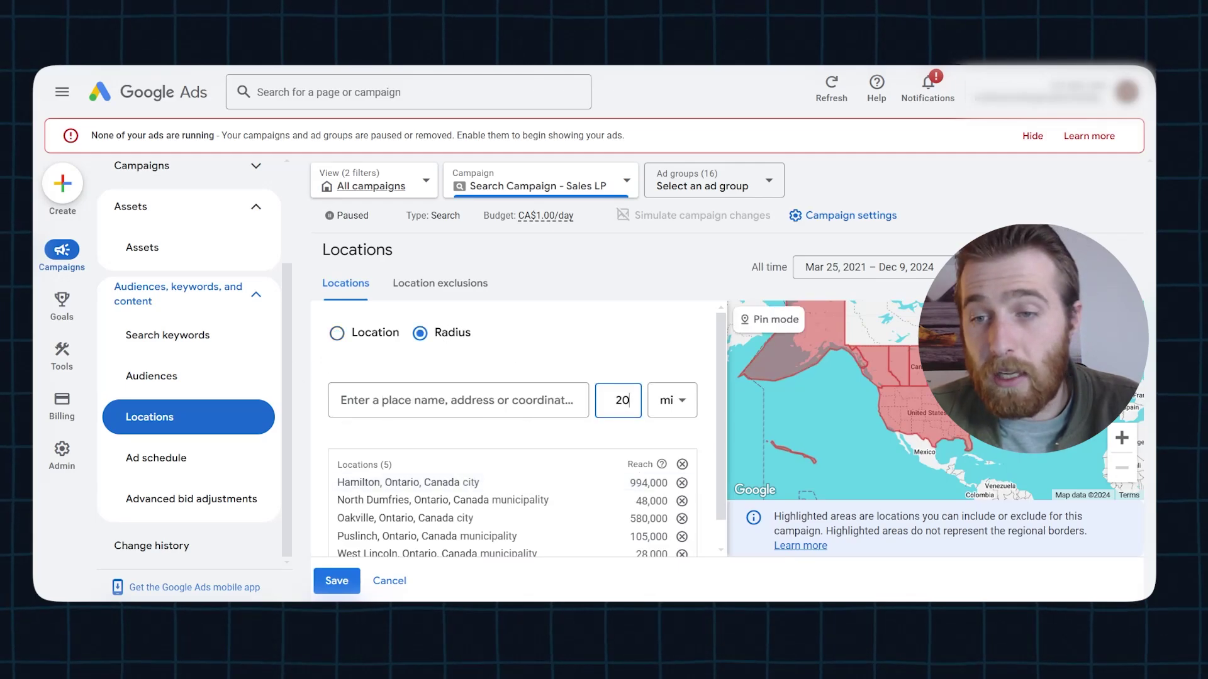
pyautogui.click(1122, 439)
pyautogui.click(770, 320)
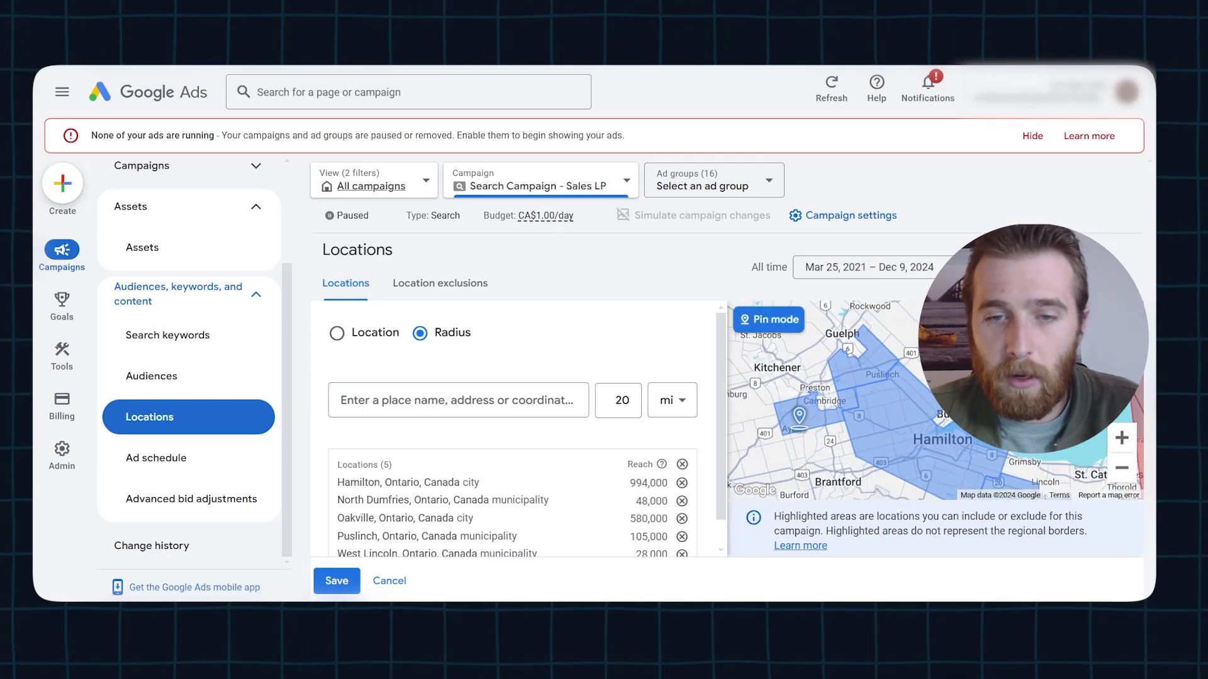
# Add a 20 mi radius pin near Hamilton and search locations for 'milton'
pyautogui.click(944, 352)
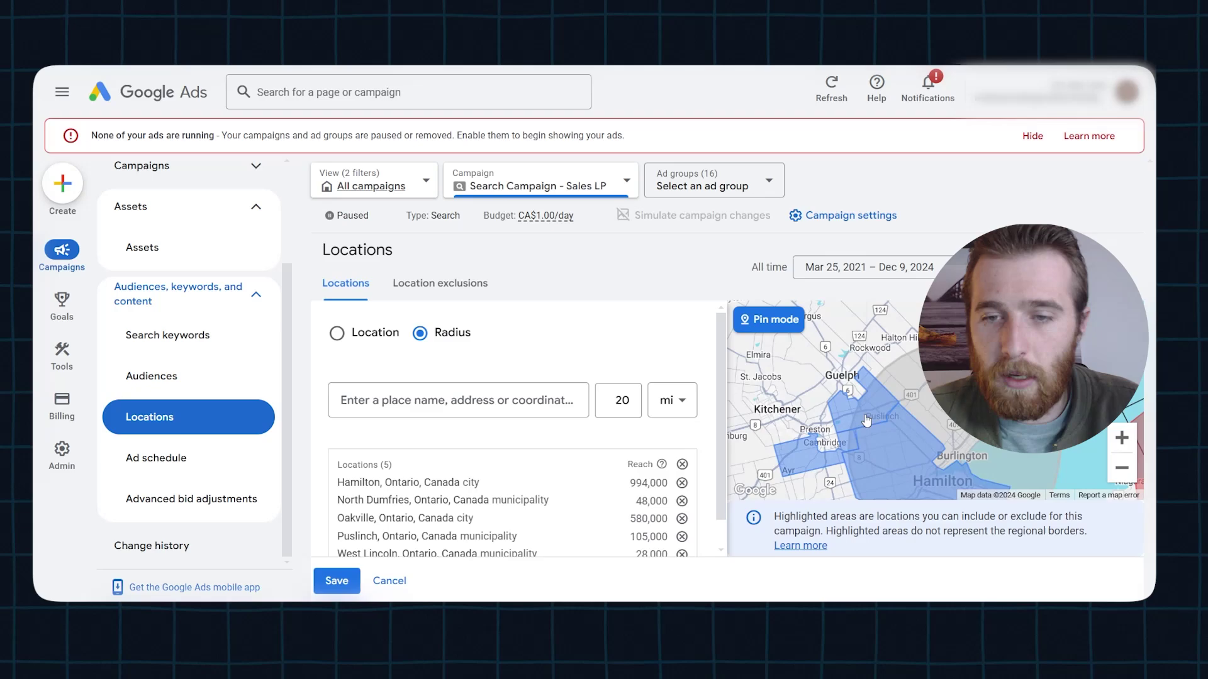
pyautogui.click(337, 333)
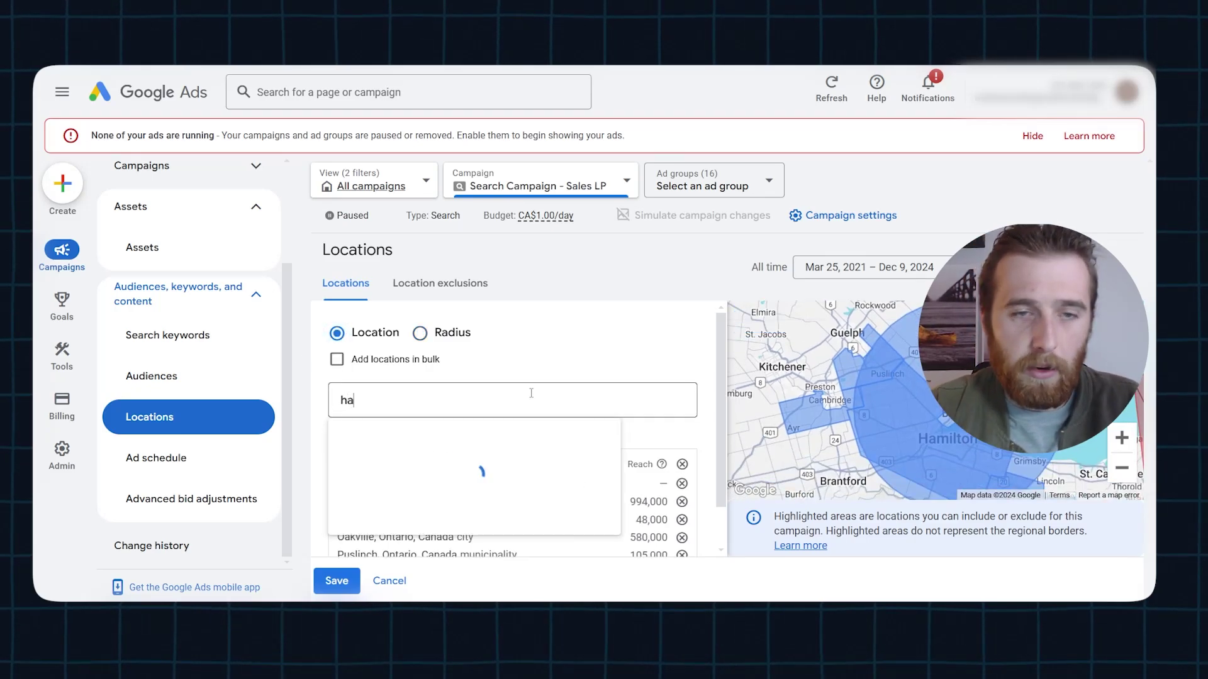
pyautogui.write('milton')
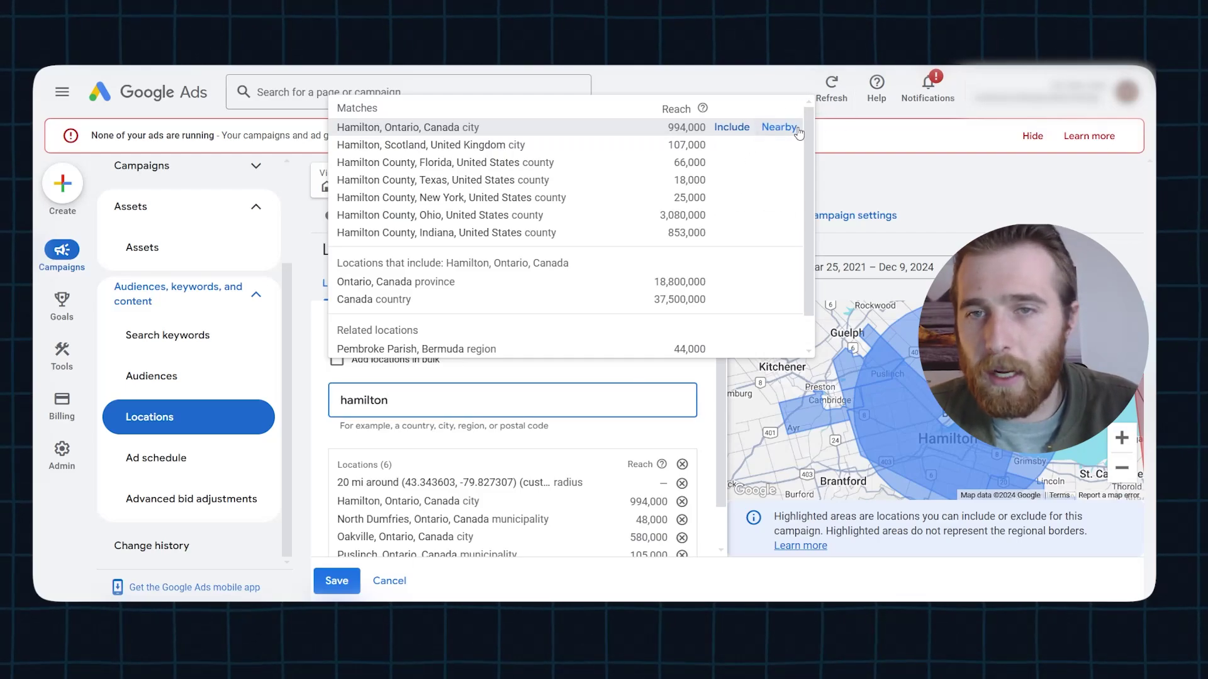
# Include nearby Milton, Brantford and Brant as targeted locations
pyautogui.click(778, 127)
pyautogui.click(343, 172)
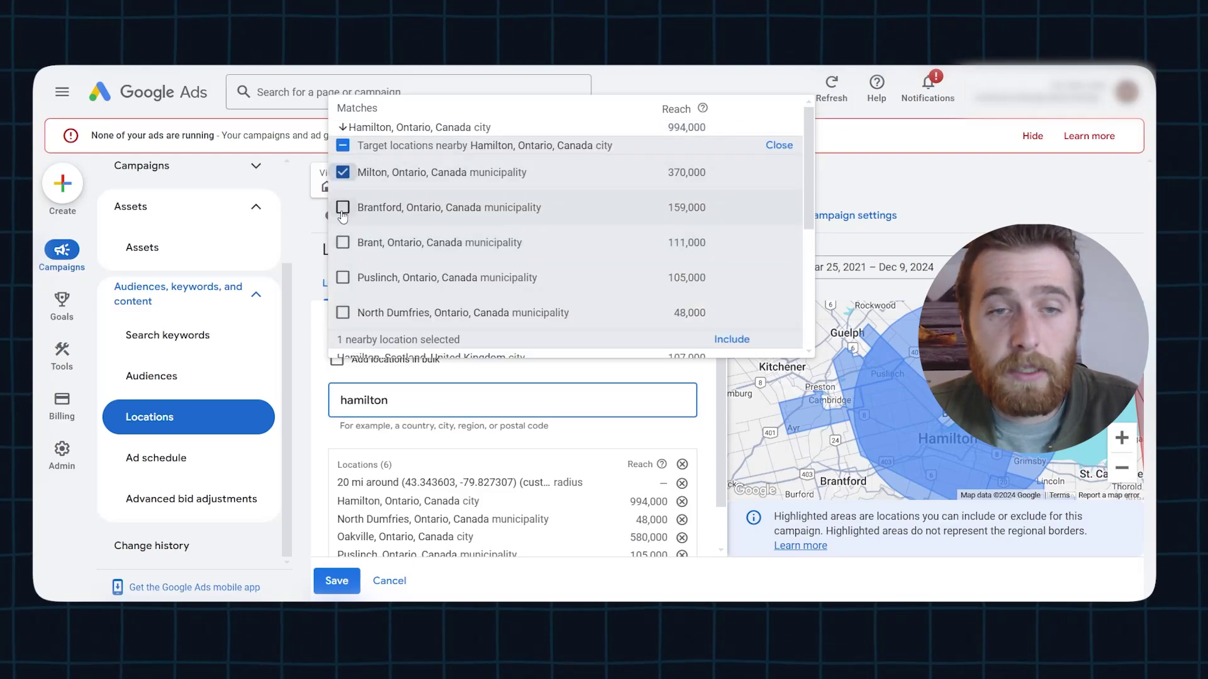
pyautogui.click(342, 208)
pyautogui.click(342, 243)
pyautogui.scroll(-1, 755, 280)
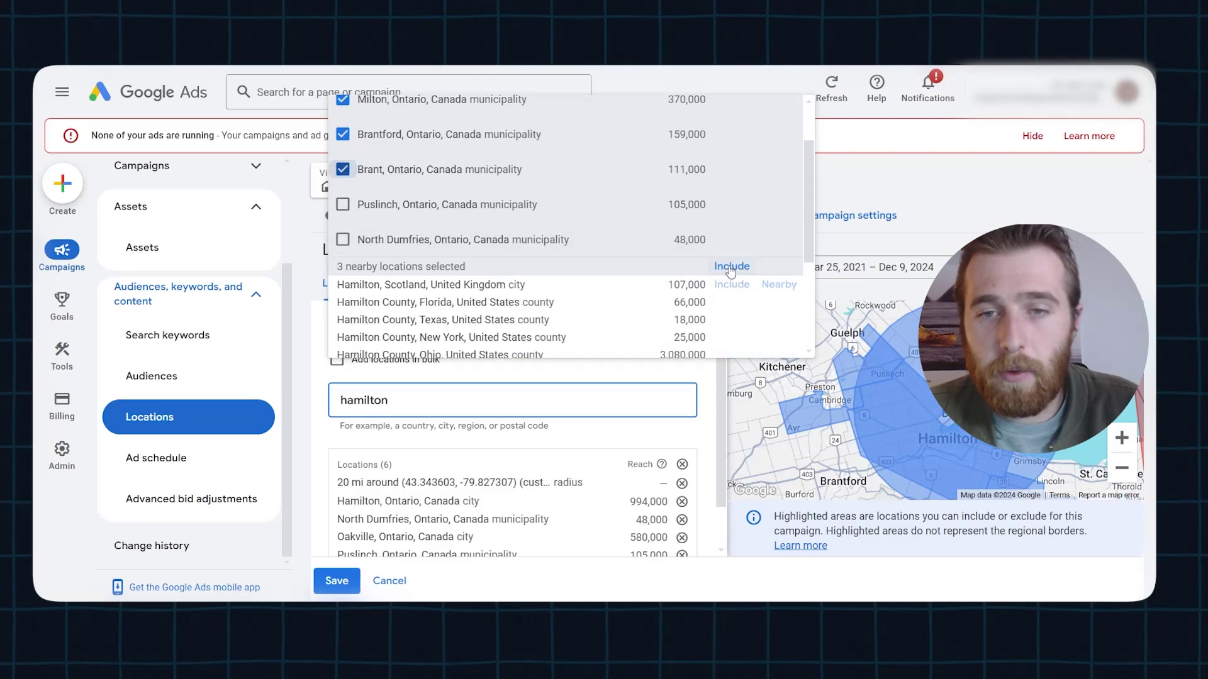
pyautogui.click(731, 266)
pyautogui.click(1127, 439)
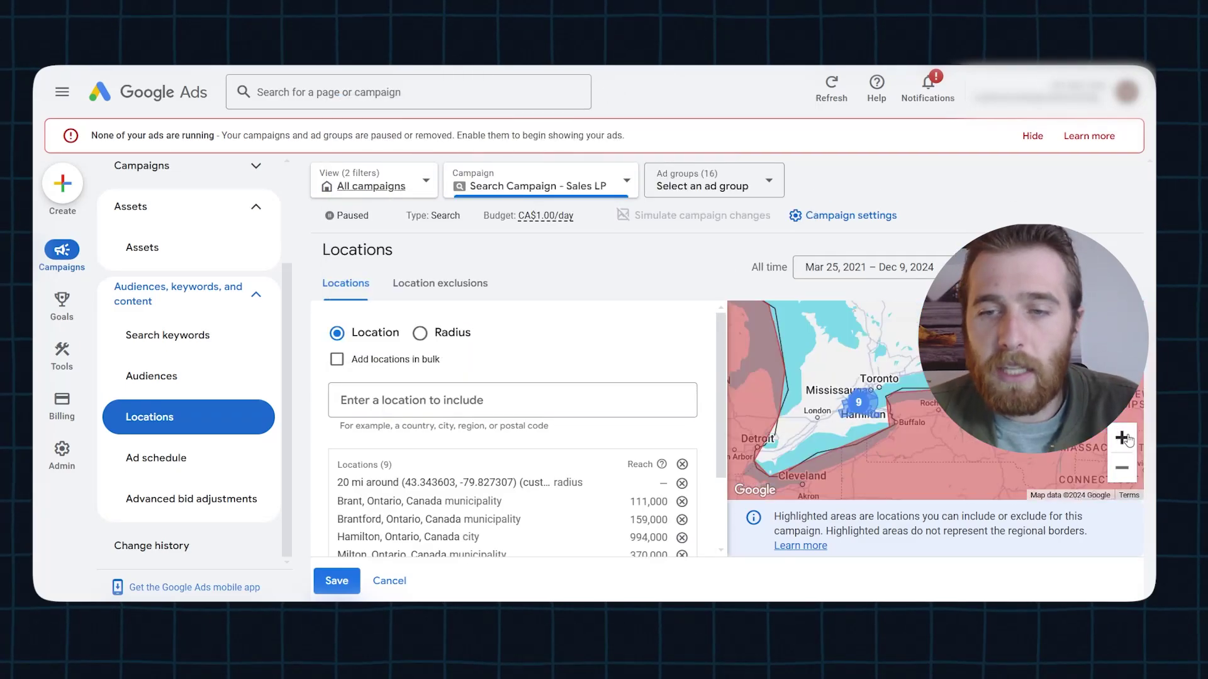
pyautogui.click(1122, 438)
pyautogui.click(1122, 438)
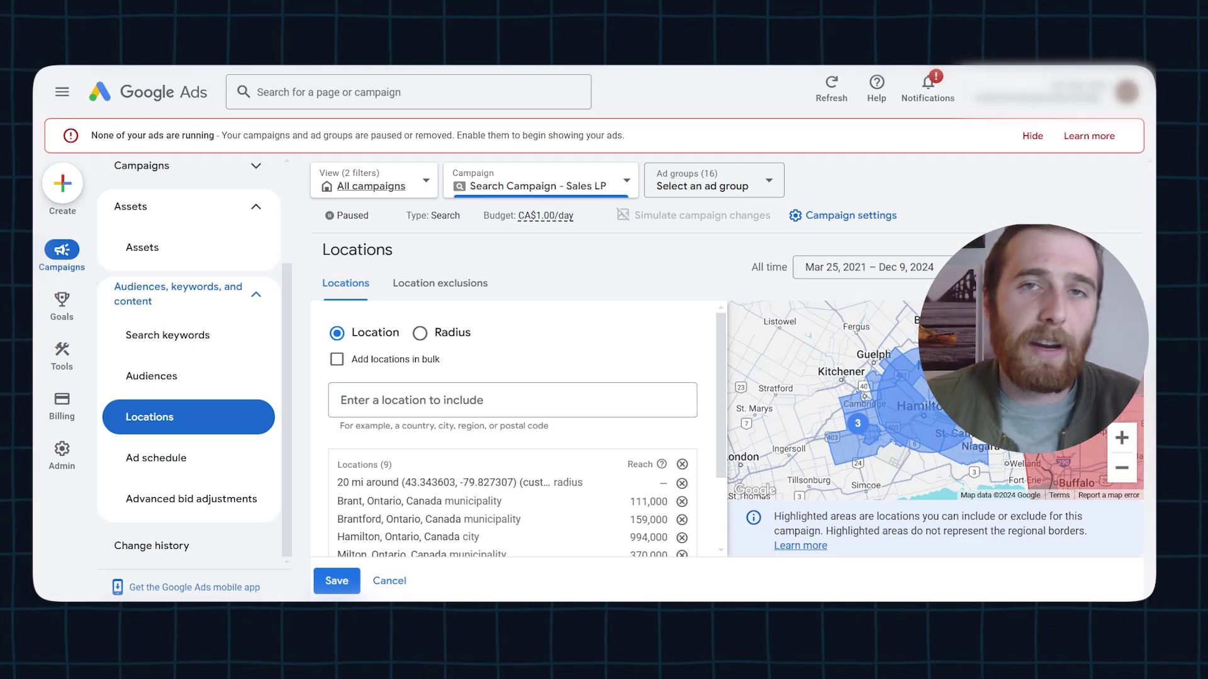
pyautogui.scroll(-2, 565, 331)
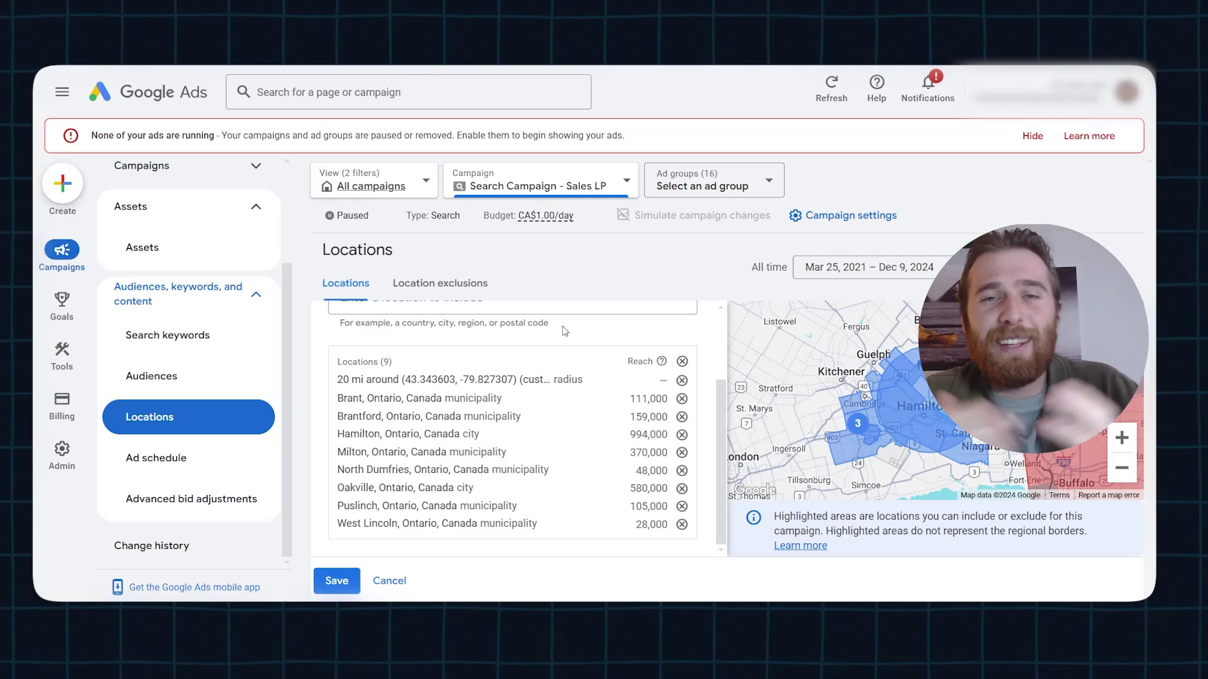
# Go to Ad groups, open Digital Marketing Roofing and view its ads
pyautogui.scroll(3, 188, 341)
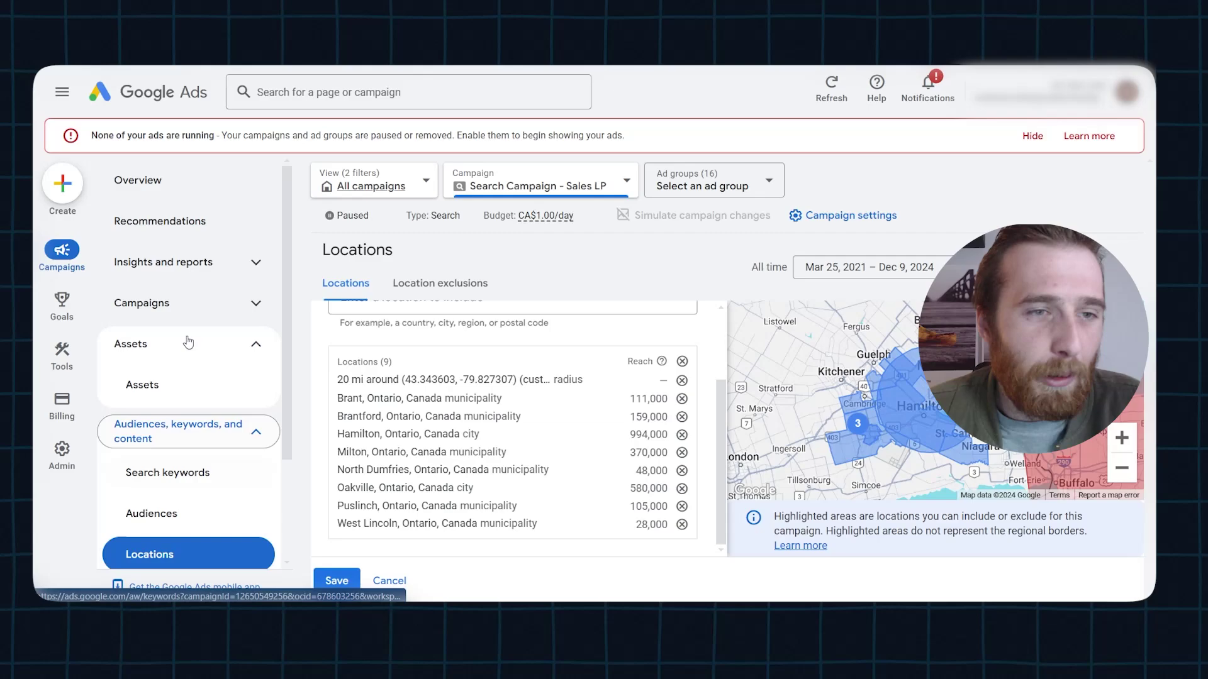
pyautogui.click(252, 304)
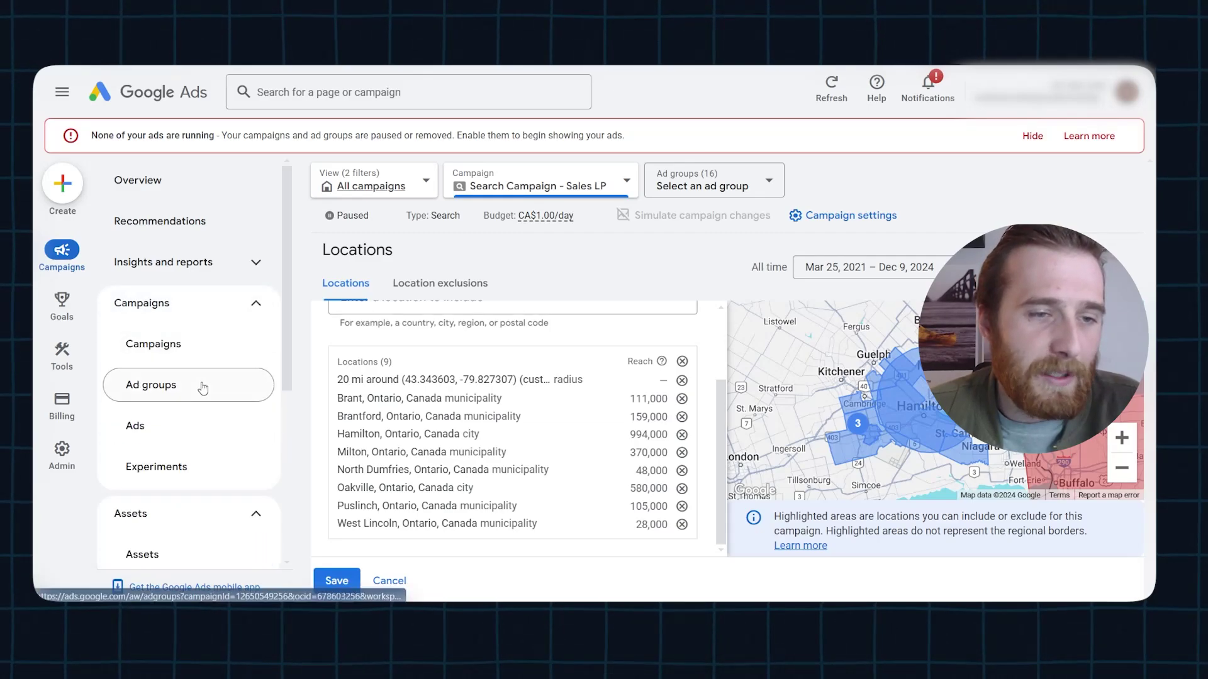
pyautogui.click(203, 387)
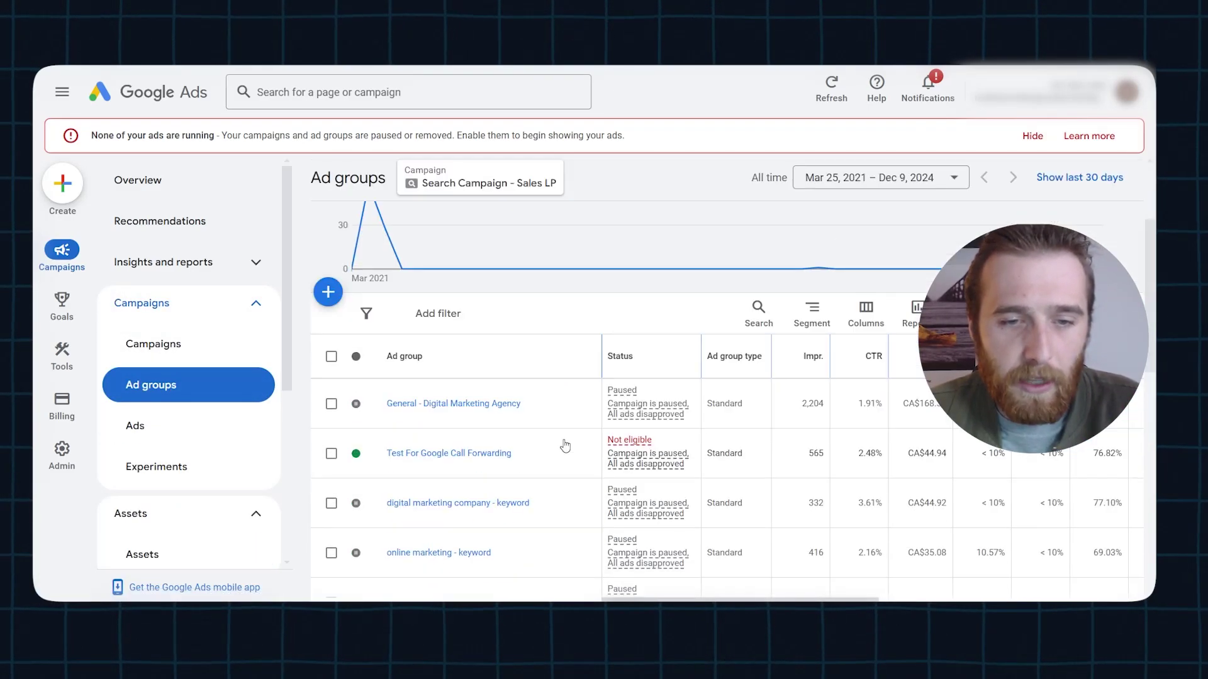
pyautogui.scroll(-4, 531, 488)
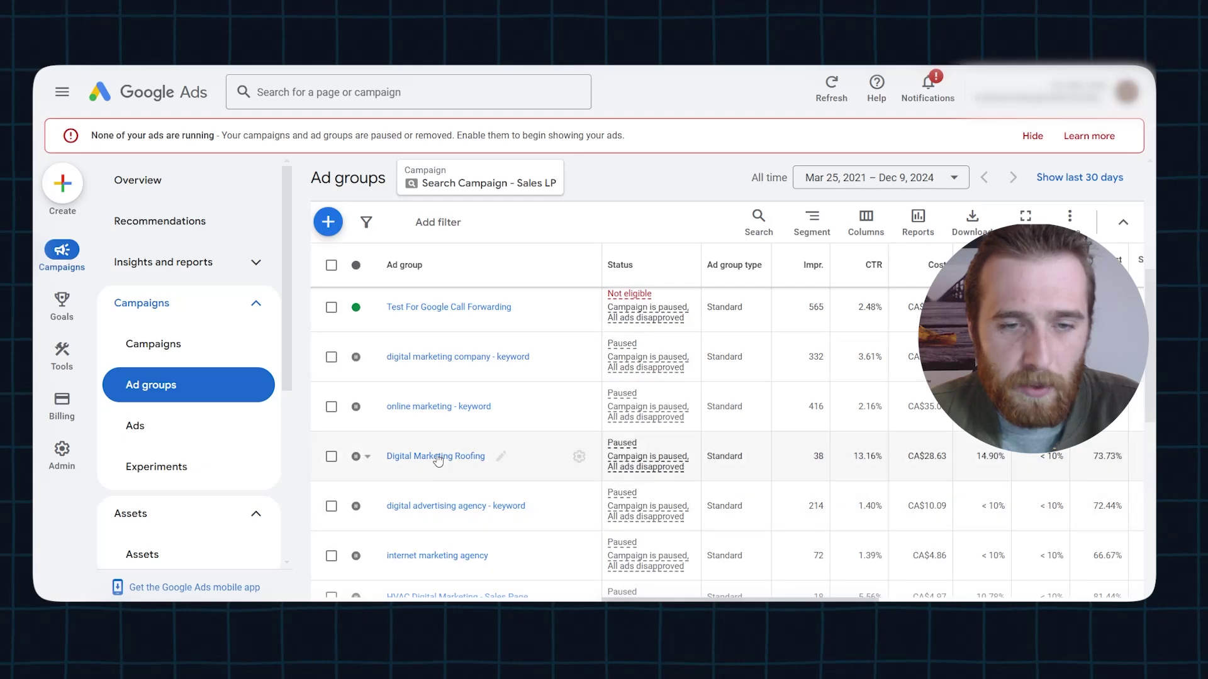
pyautogui.click(427, 383)
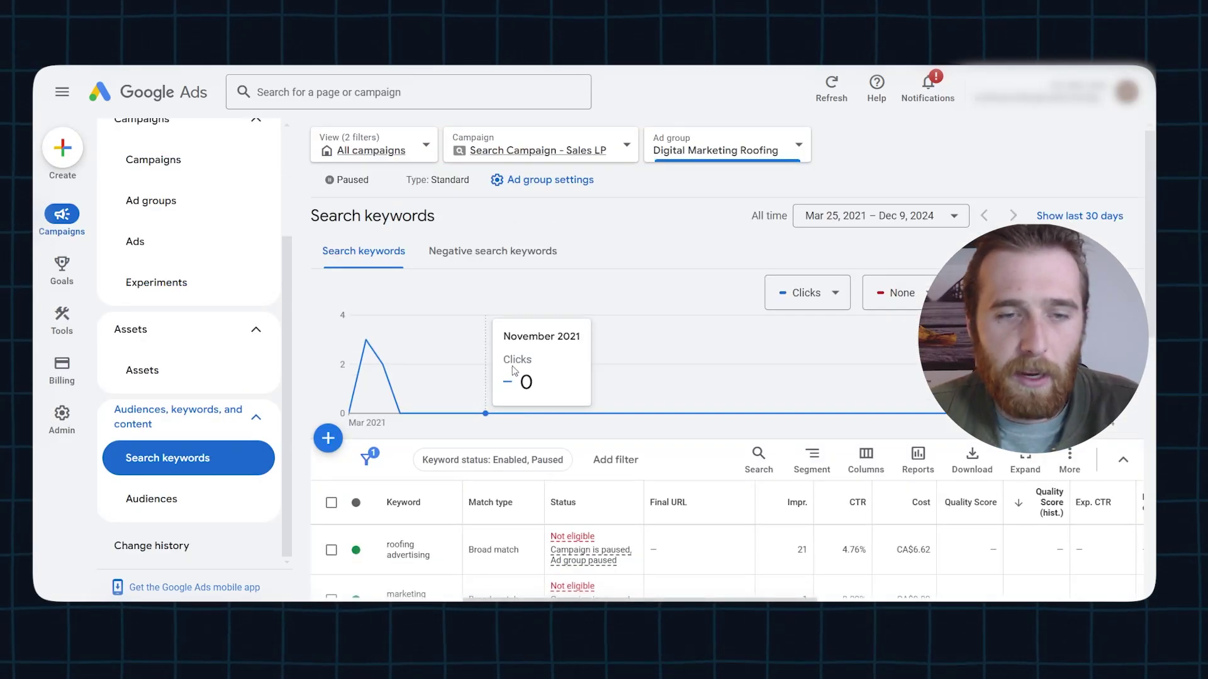
pyautogui.scroll(2, 178, 327)
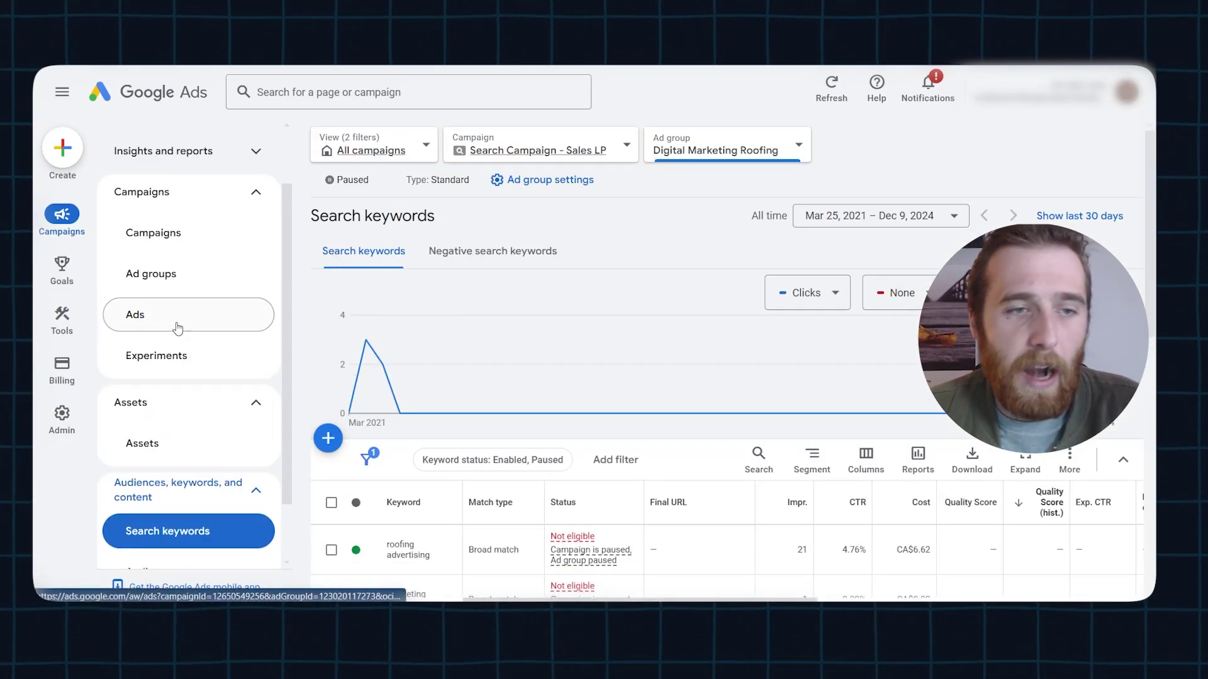
pyautogui.click(178, 327)
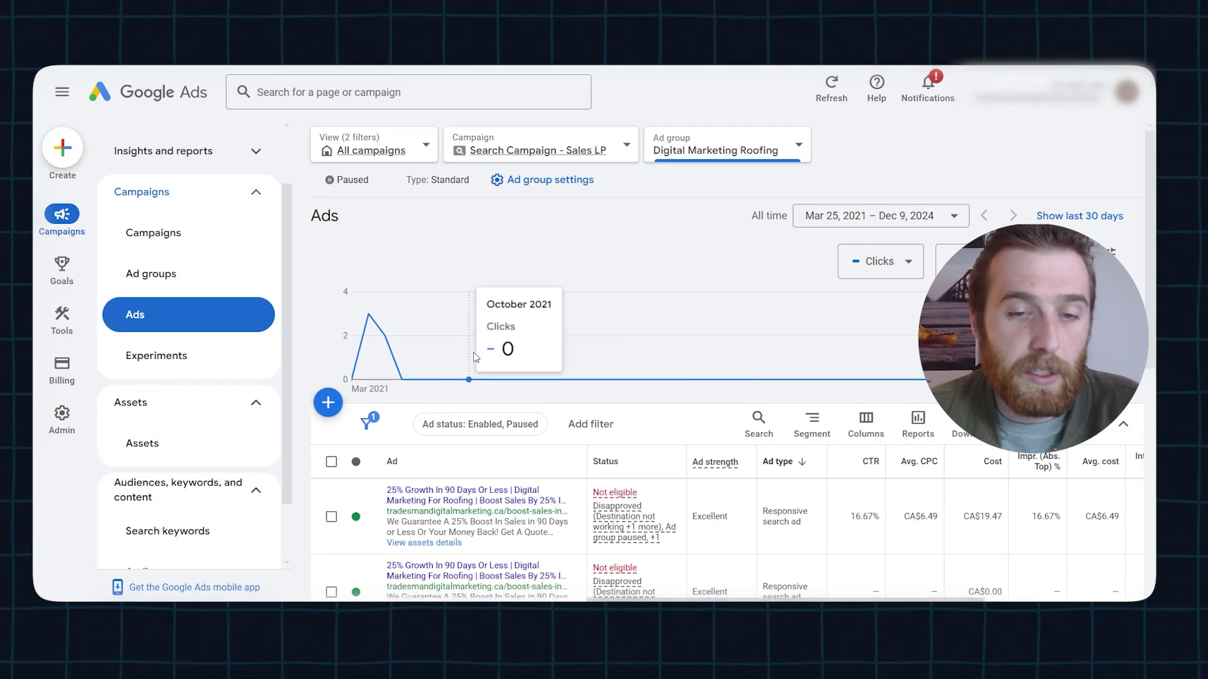
# Scroll through the Digital Marketing Roofing ads table to review the ads
pyautogui.scroll(-4, 475, 358)
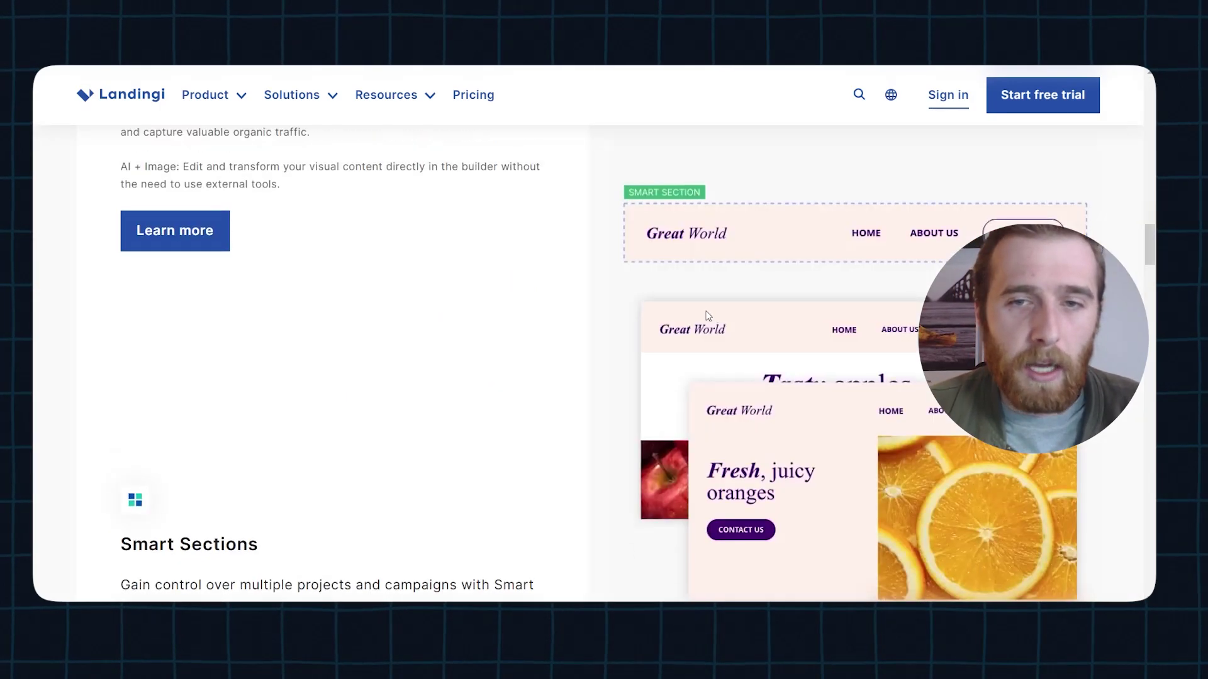
pyautogui.scroll(20, 706, 315)
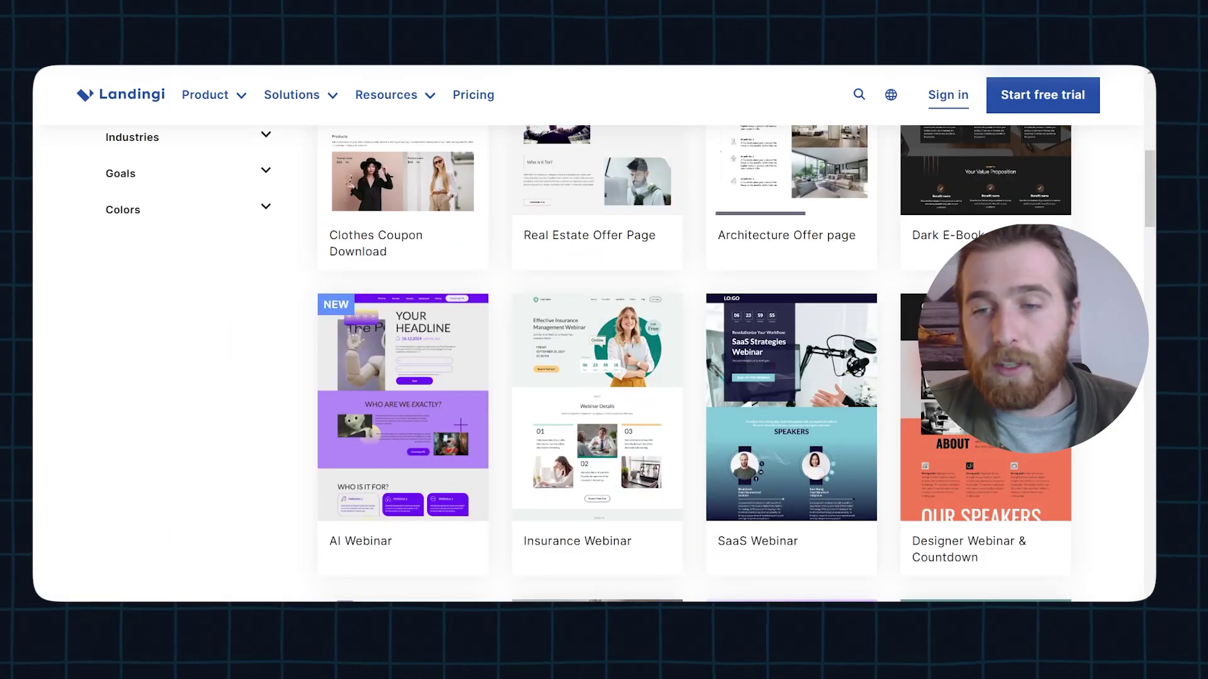
pyautogui.scroll(-3, 1031, 454)
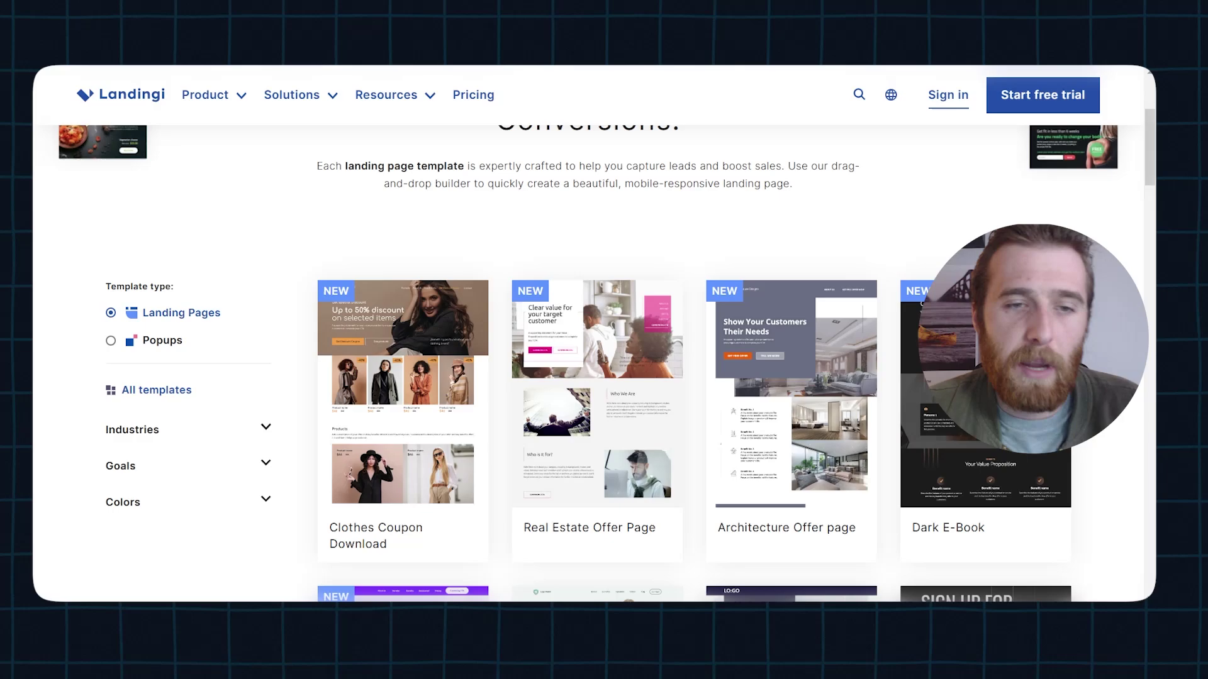
# Scroll down through the Landingi template gallery
pyautogui.scroll(-2, 561, 303)
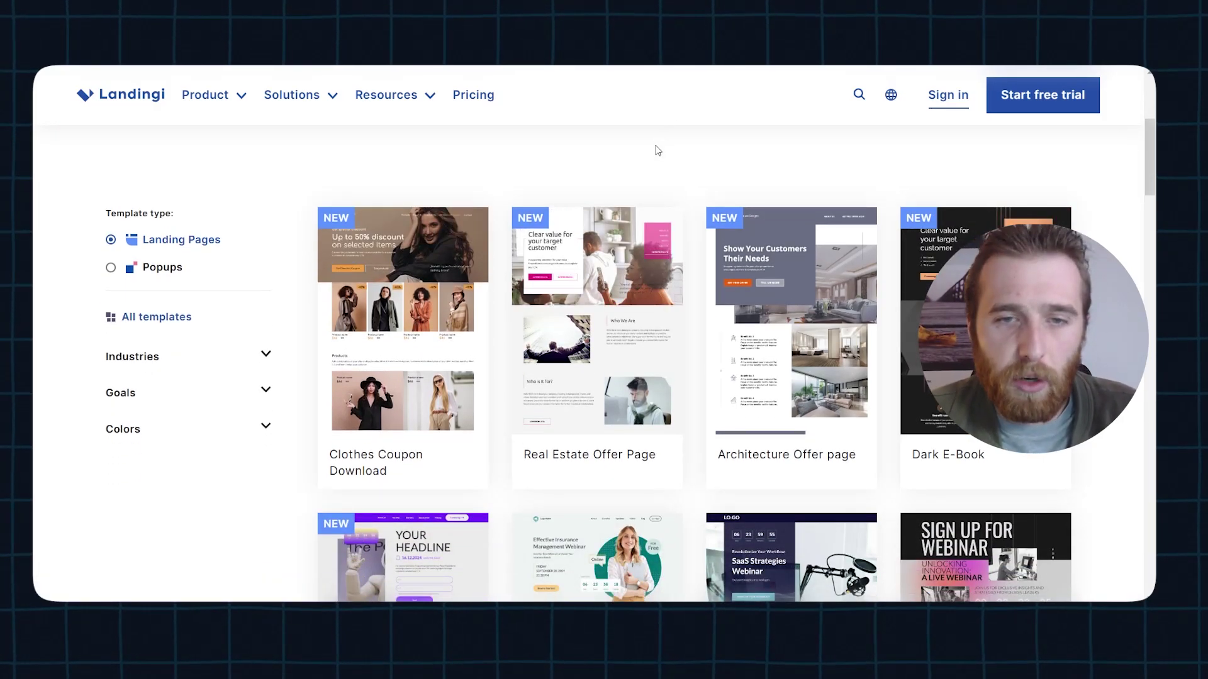
pyautogui.scroll(-5, 680, 189)
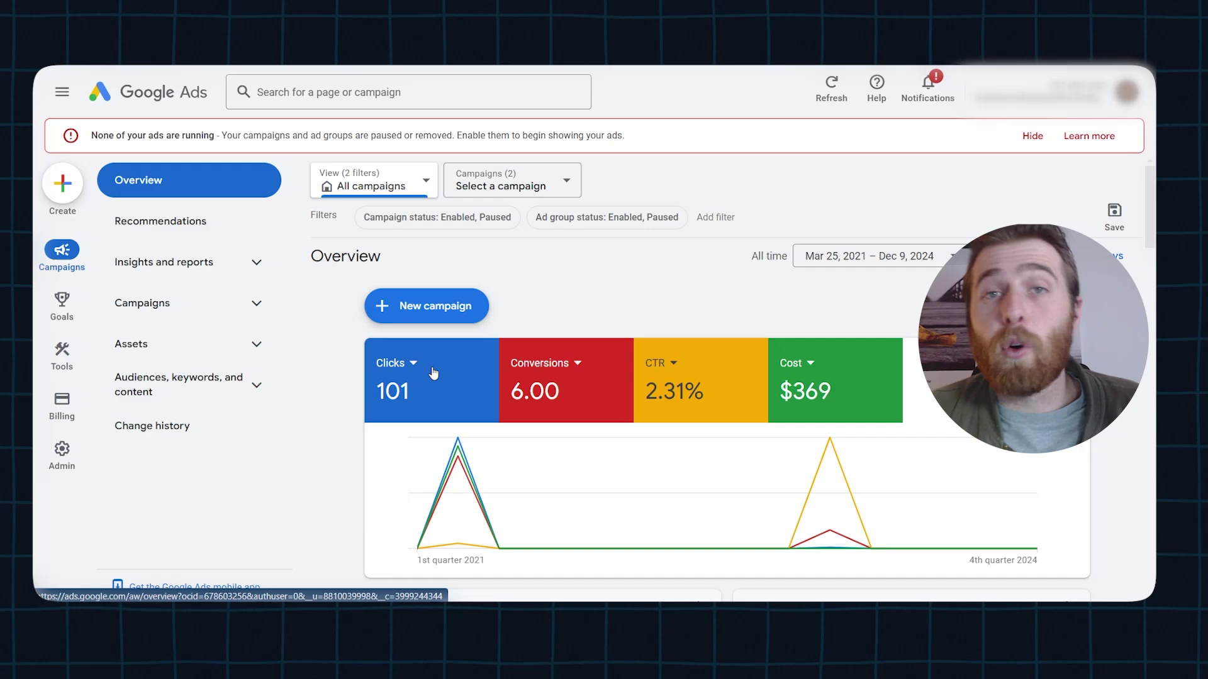
# Review the Goals > Conversions summary, then return to the paused ad group's overview
pyautogui.moveTo(76, 304)
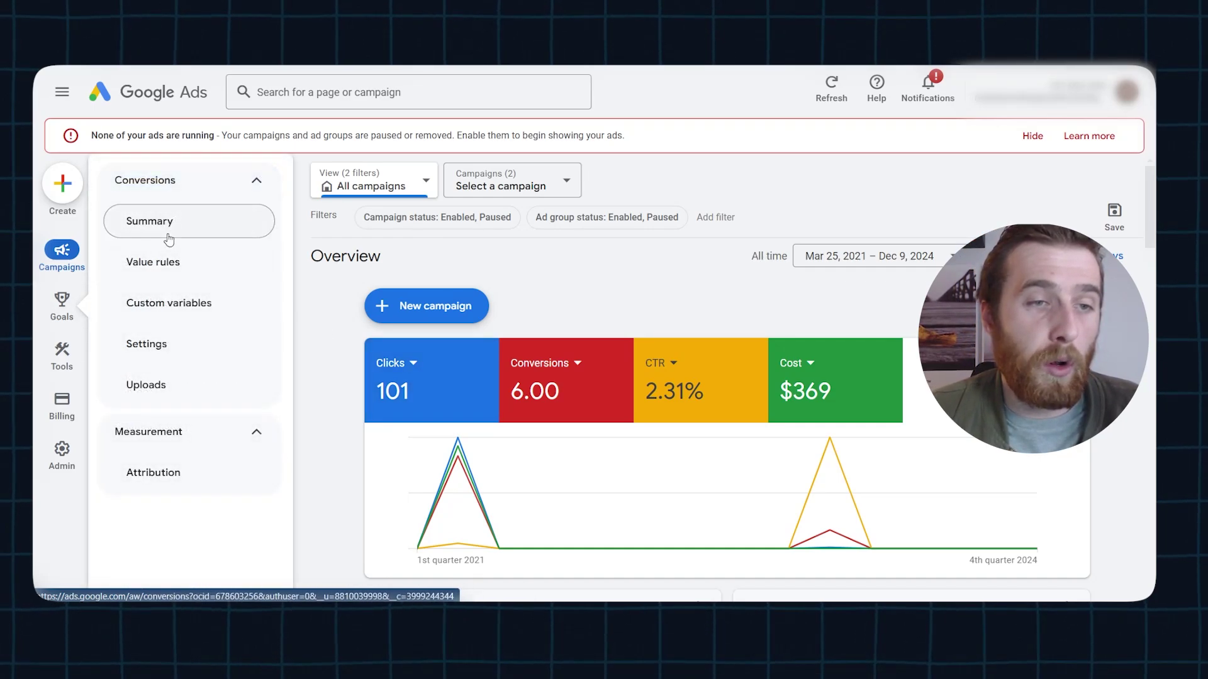
pyautogui.click(176, 185)
pyautogui.click(176, 195)
pyautogui.click(165, 230)
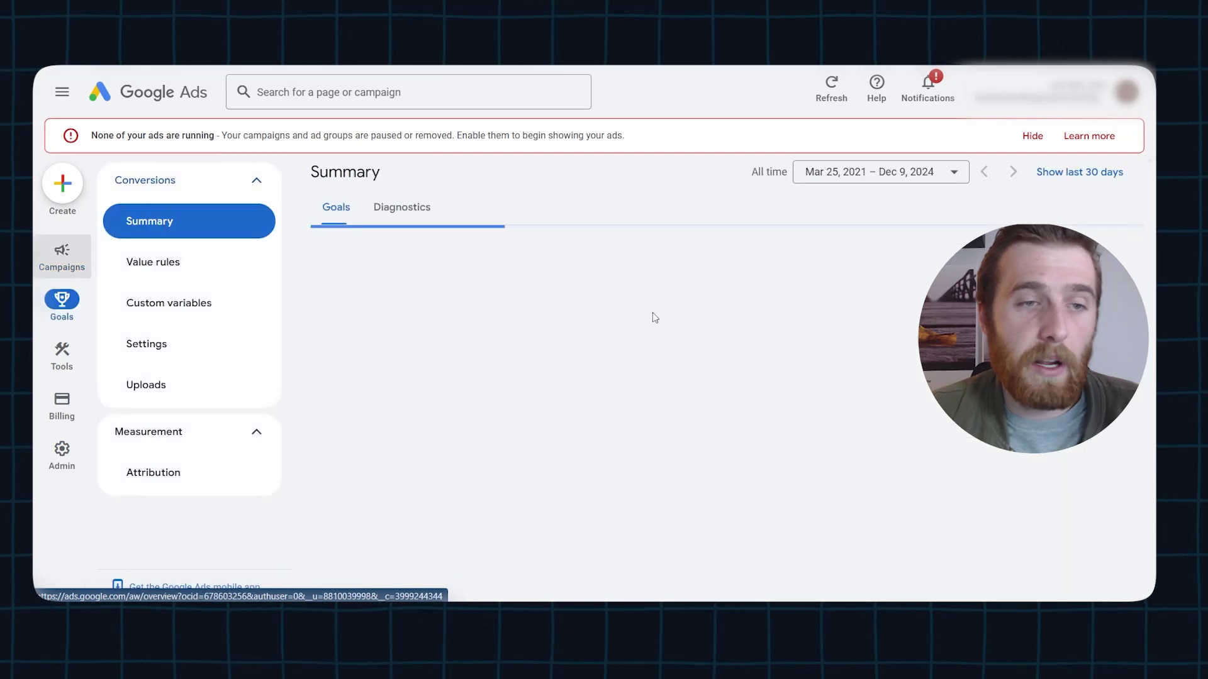
pyautogui.scroll(-12, 443, 330)
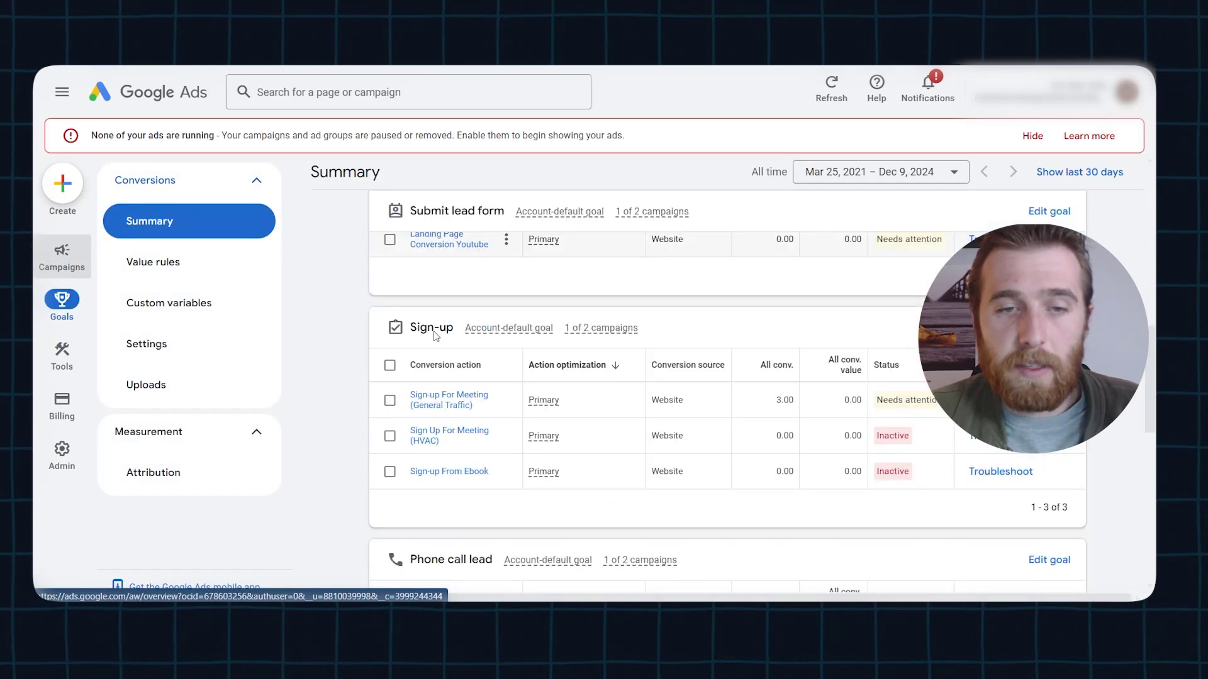
pyautogui.scroll(10, 467, 390)
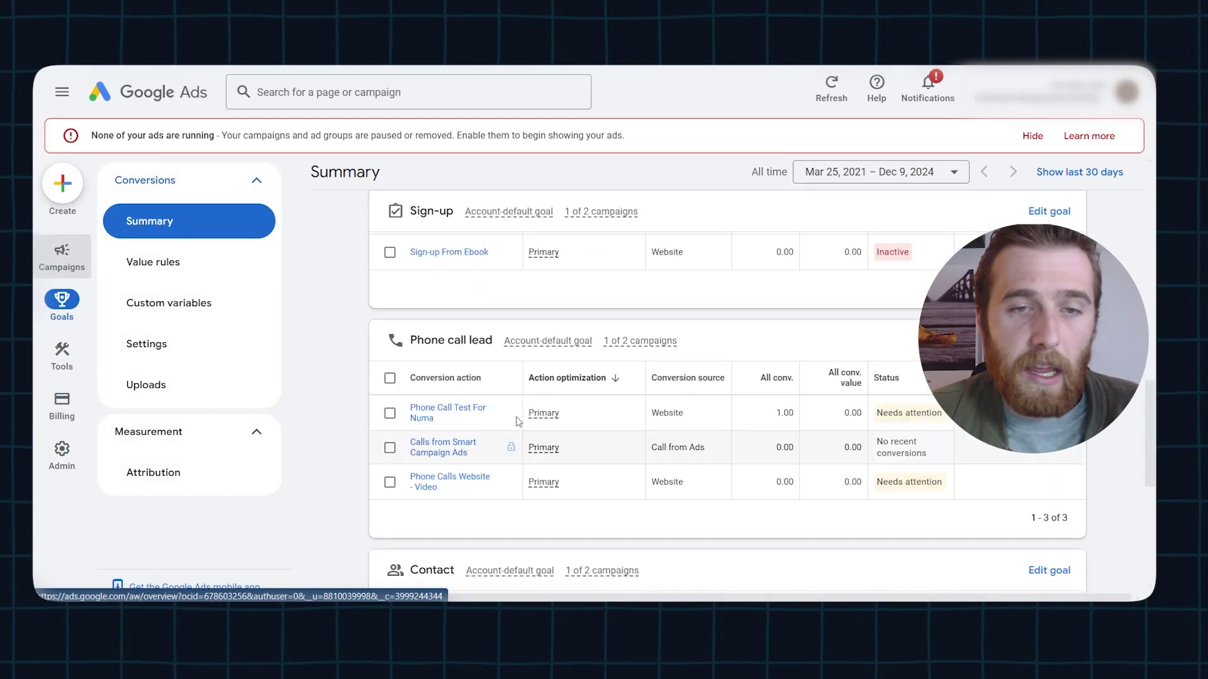
pyautogui.hotkey('alt', 'Left')
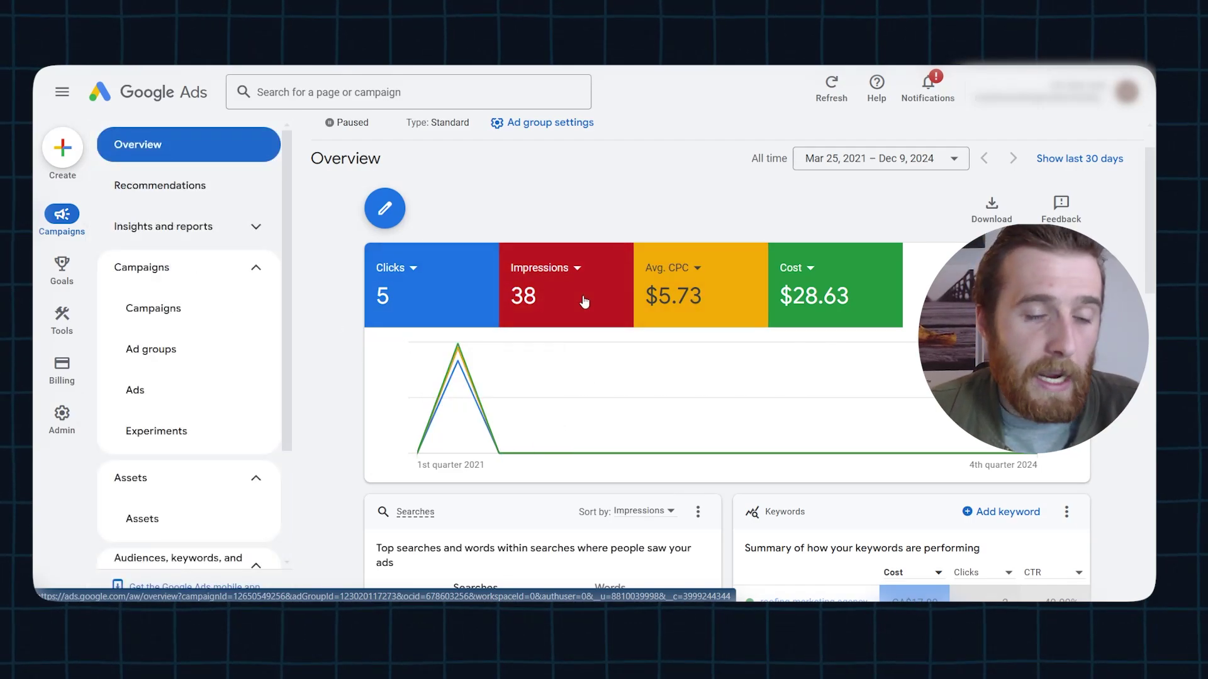
# Open Digital Marketing Roofing's search keywords and inspect roofing advertising's match type, leaving it Broad
pyautogui.scroll(-3, 580, 302)
pyautogui.scroll(3, 580, 302)
pyautogui.scroll(-3, 189, 440)
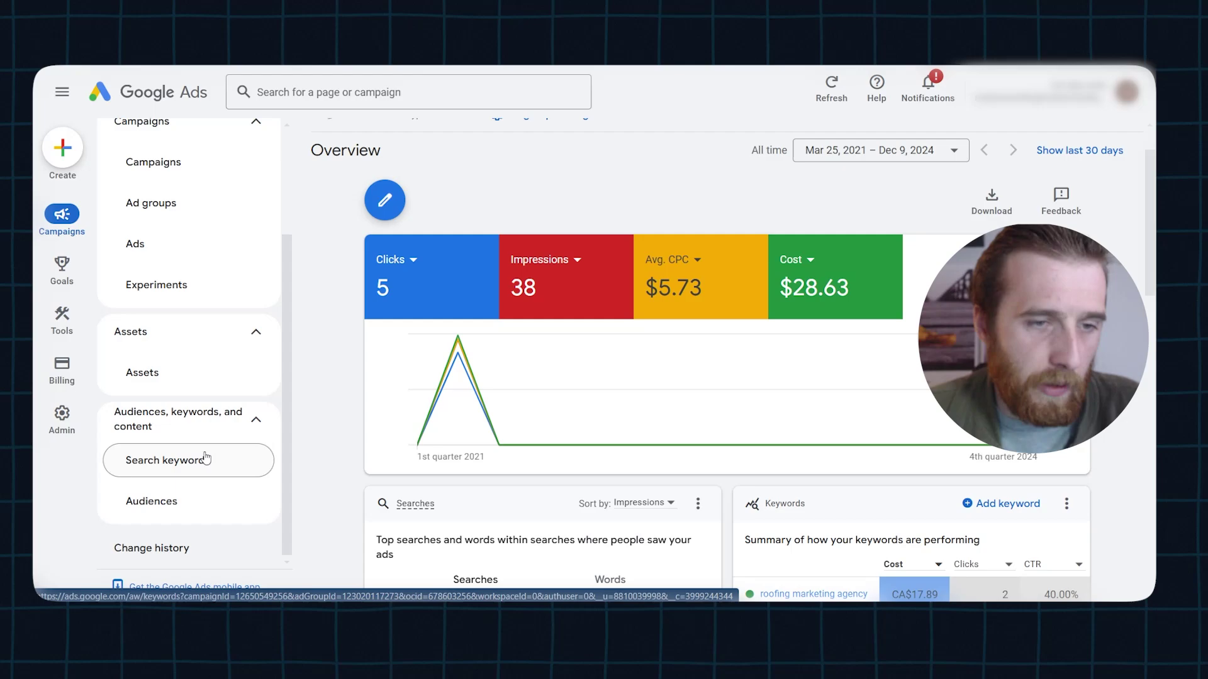
pyautogui.click(211, 462)
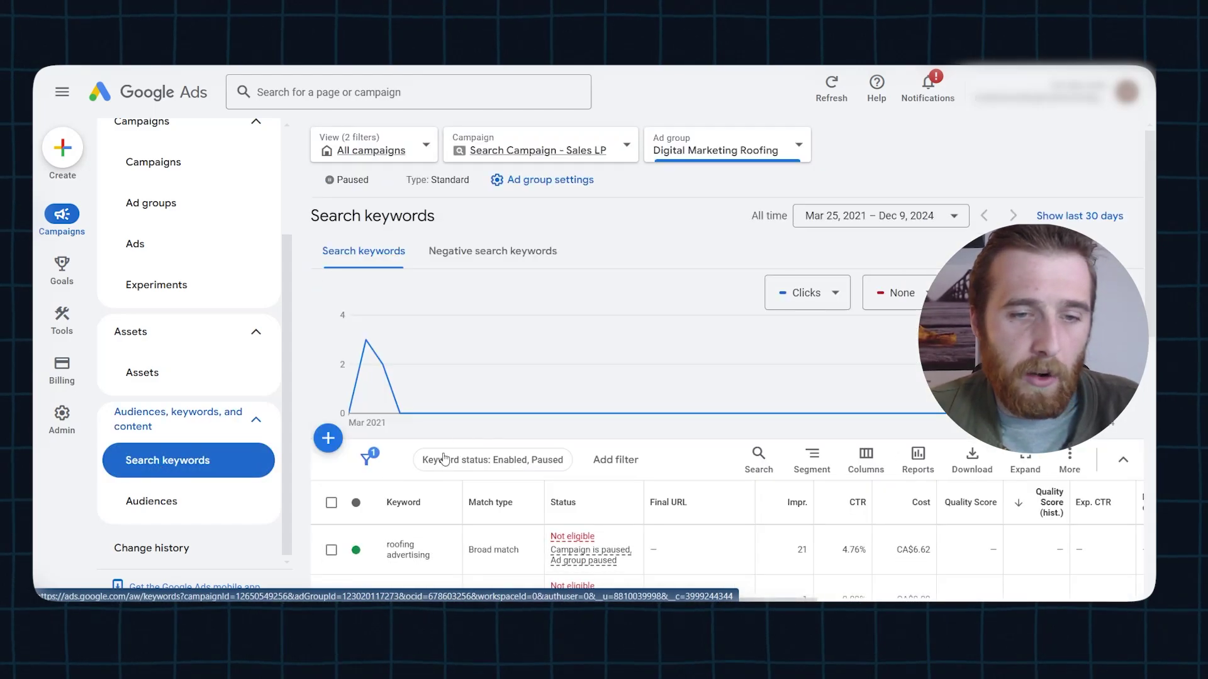
pyautogui.scroll(-3, 396, 450)
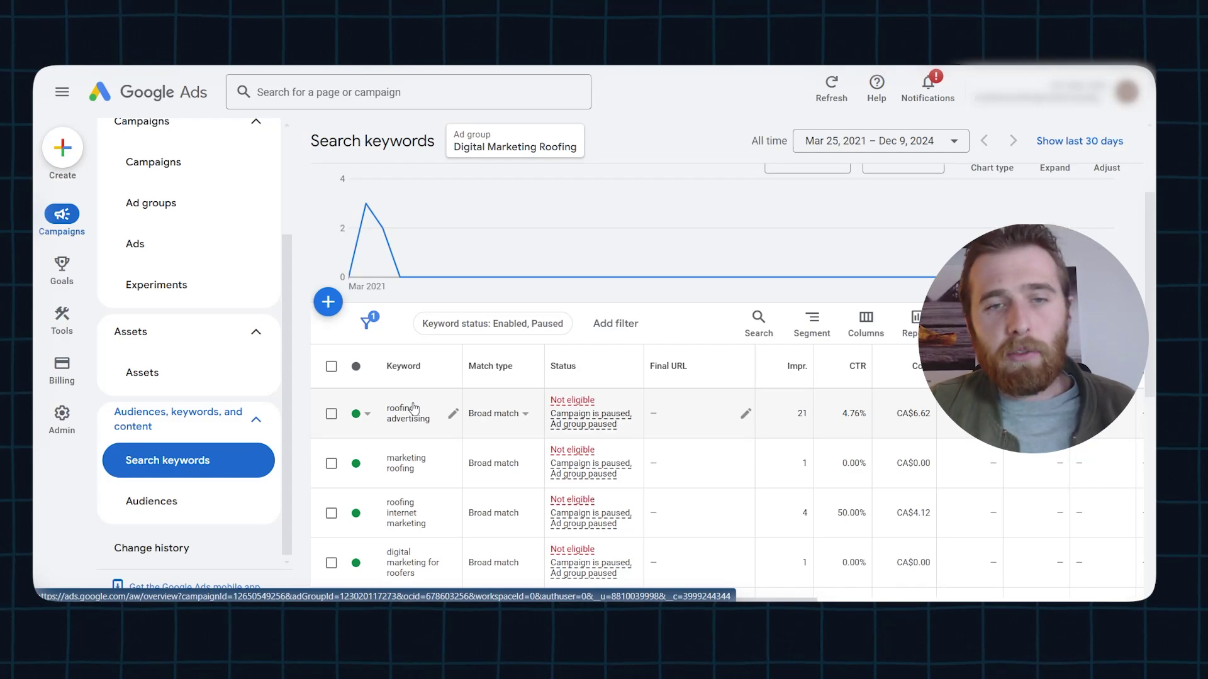
pyautogui.click(497, 413)
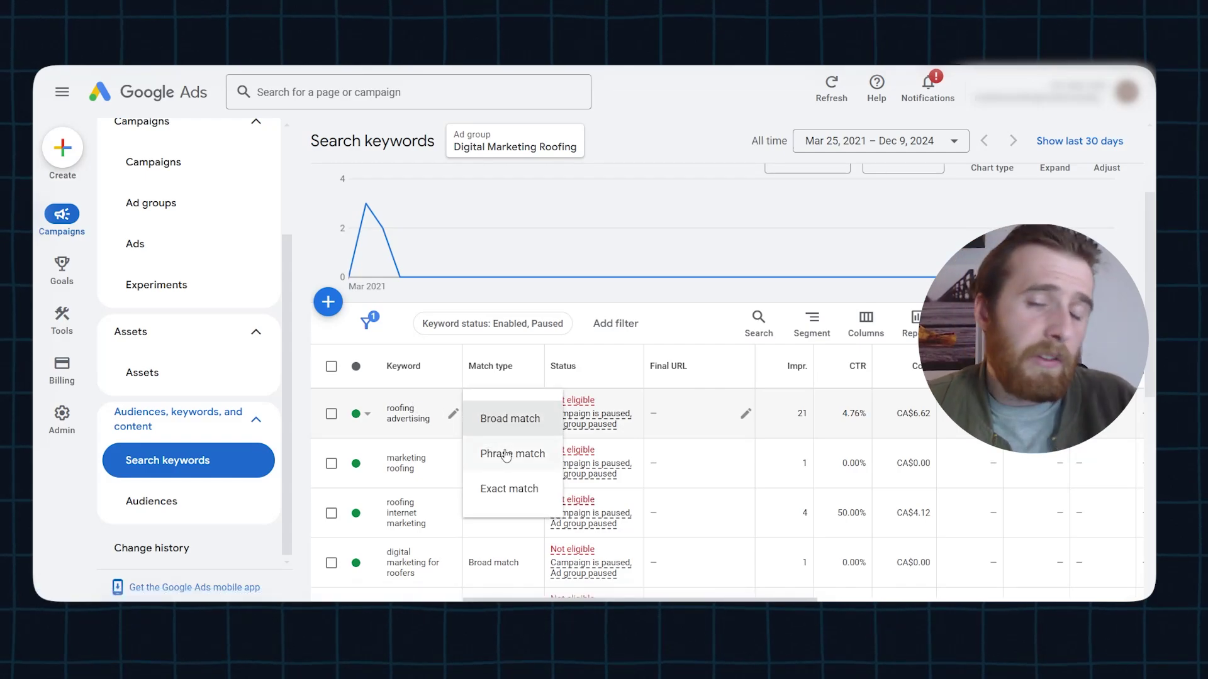
pyautogui.moveTo(592, 430)
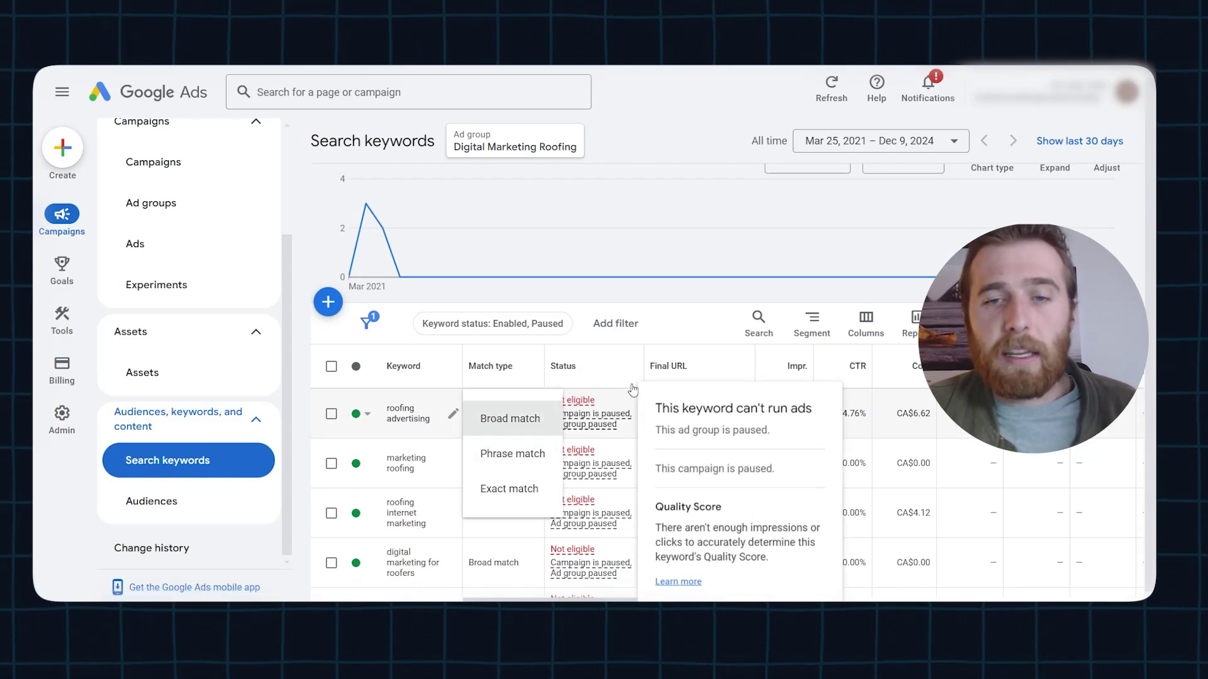
pyautogui.press('Escape')
pyautogui.scroll(3, 224, 357)
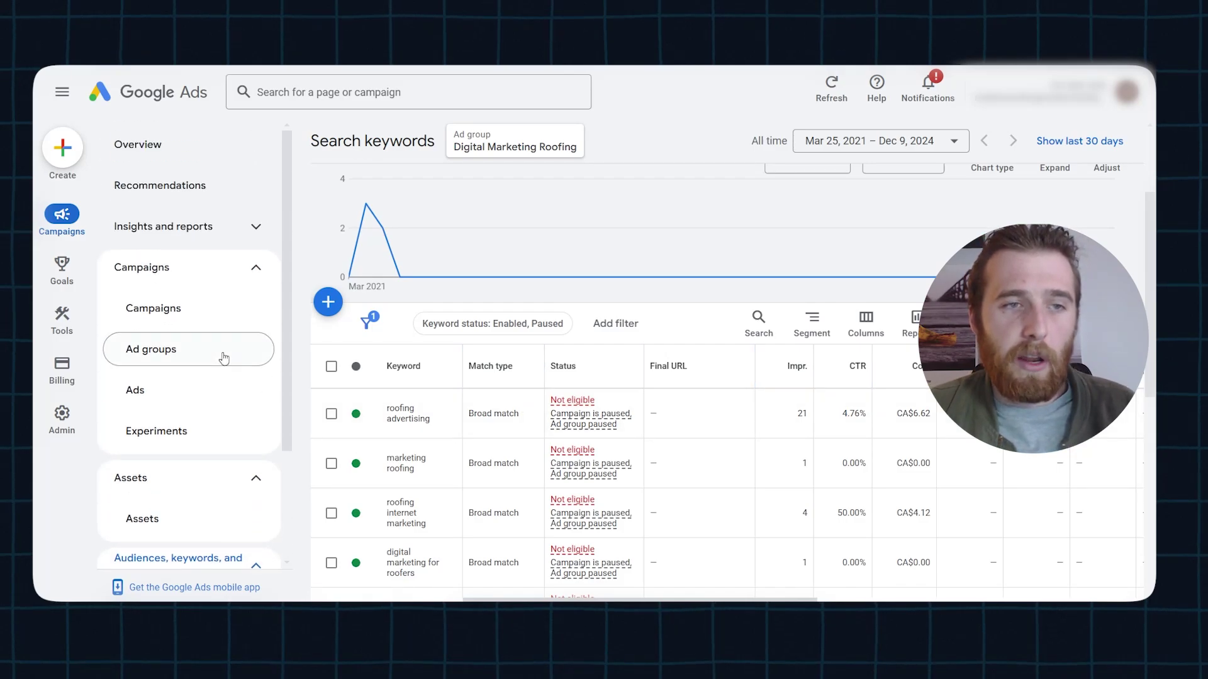
# Open the Search terms report and tick then untick 'advertising for roofing business'
pyautogui.click(131, 228)
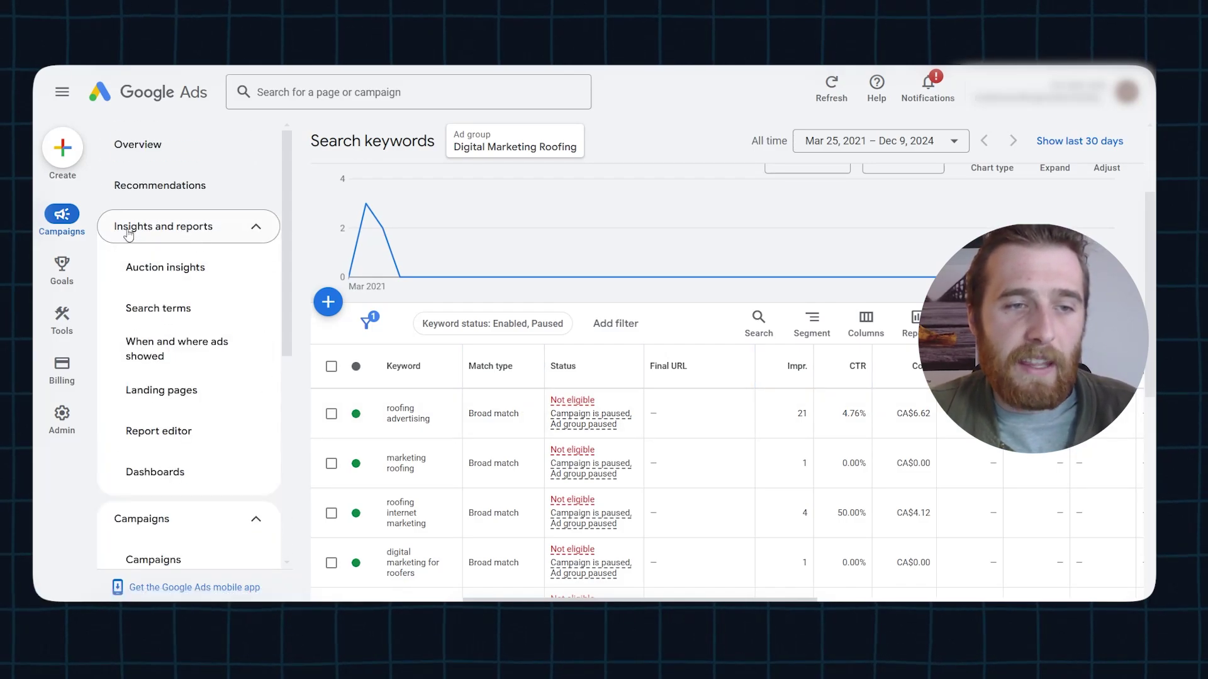
pyautogui.click(145, 309)
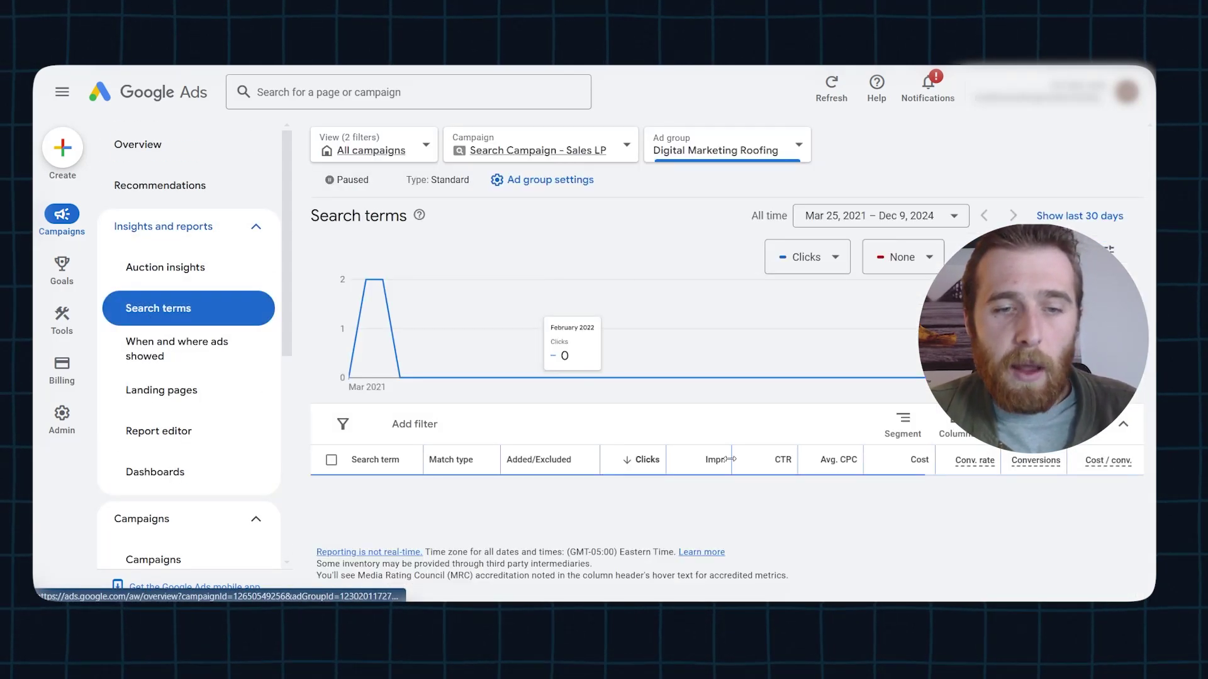
pyautogui.scroll(-2, 539, 469)
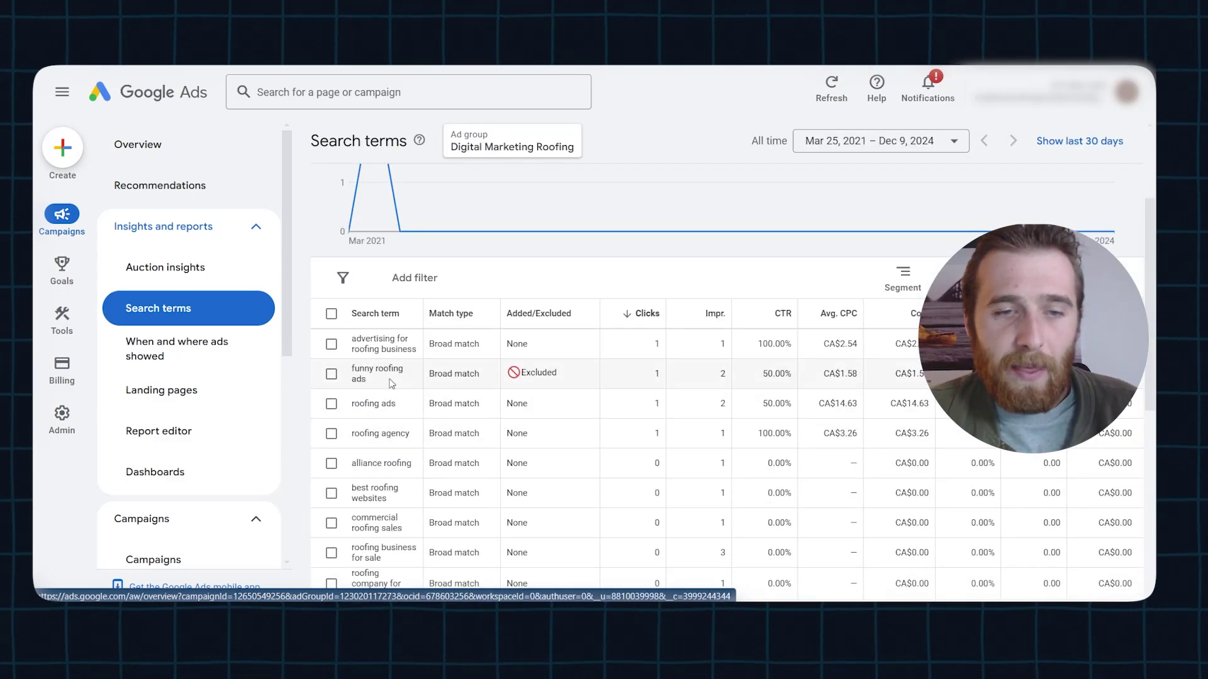
pyautogui.click(331, 344)
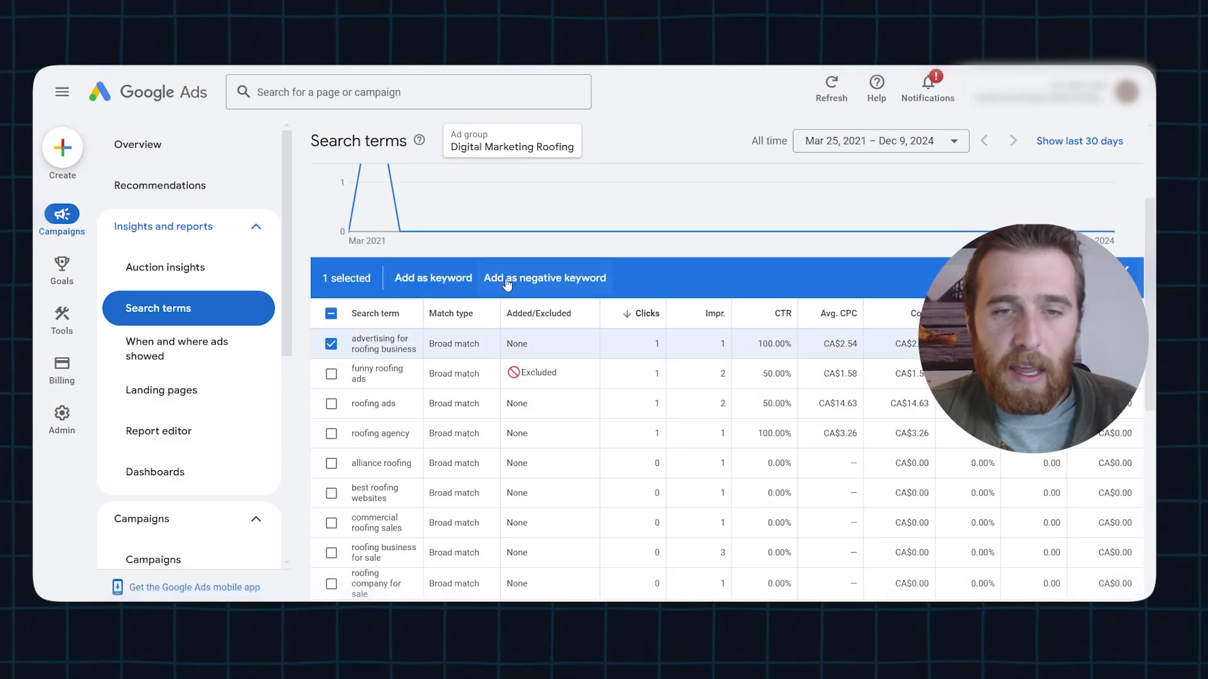
pyautogui.click(331, 344)
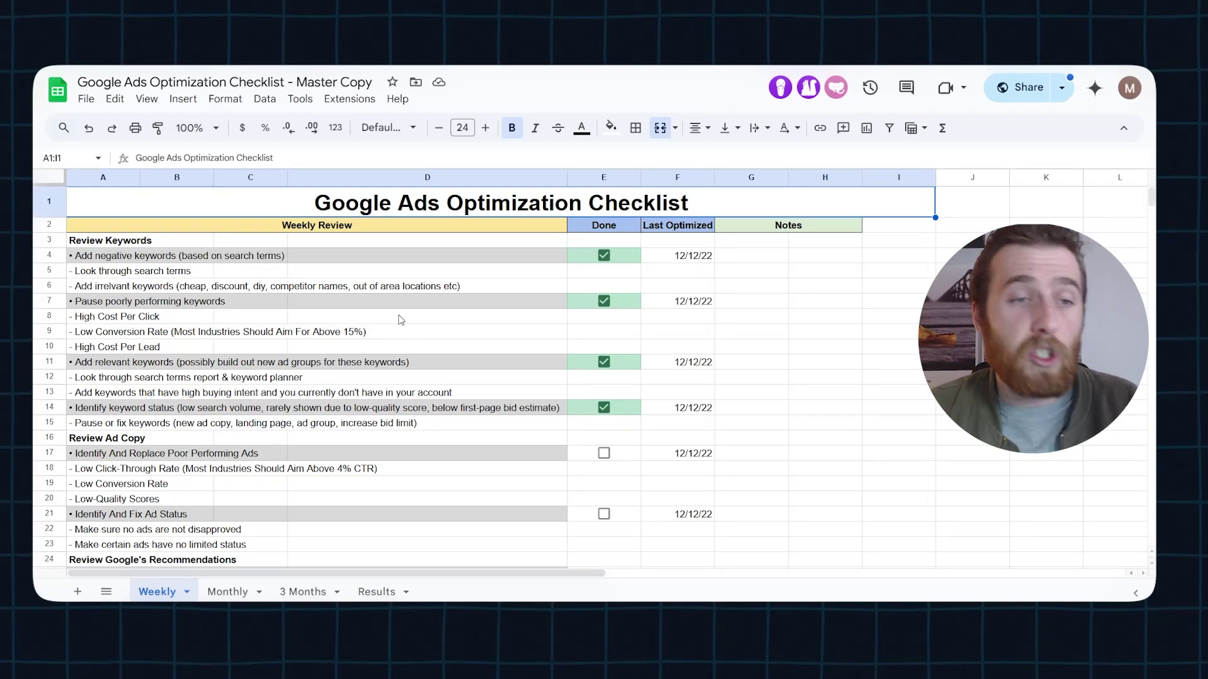
# Look over the Monthly and 3 Months checklist sheets, then return to the top of Weekly
pyautogui.scroll(-2, 390, 340)
pyautogui.scroll(-2, 145, 459)
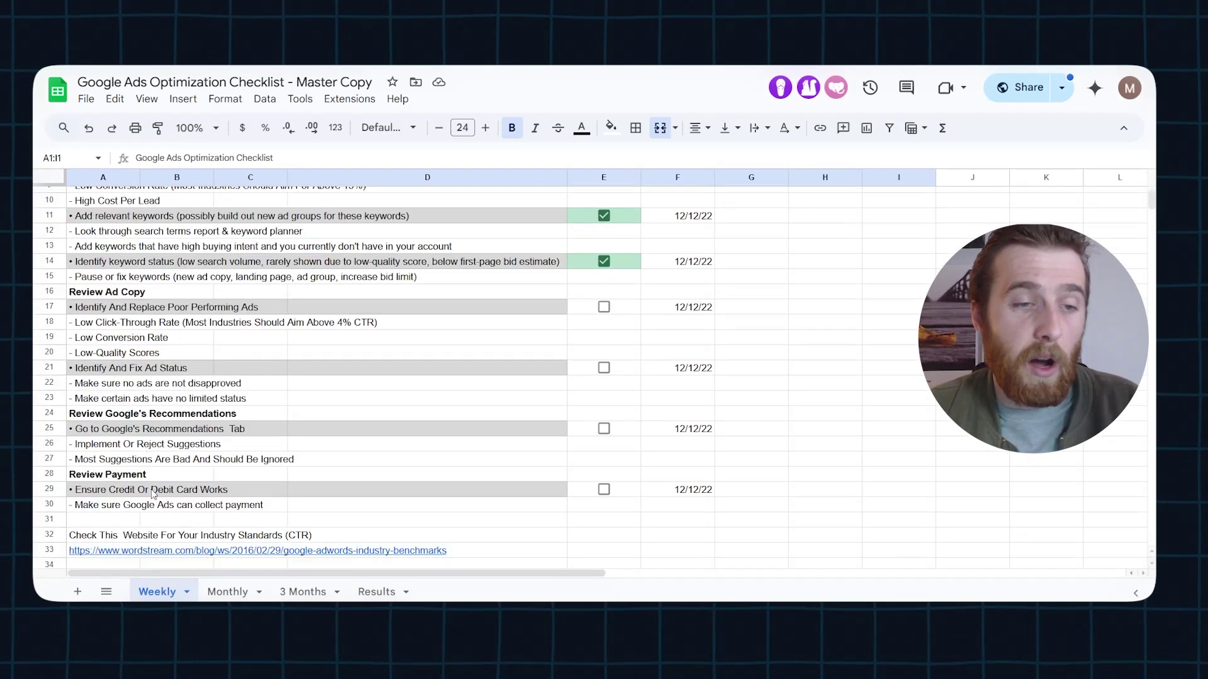
pyautogui.click(228, 592)
pyautogui.click(303, 591)
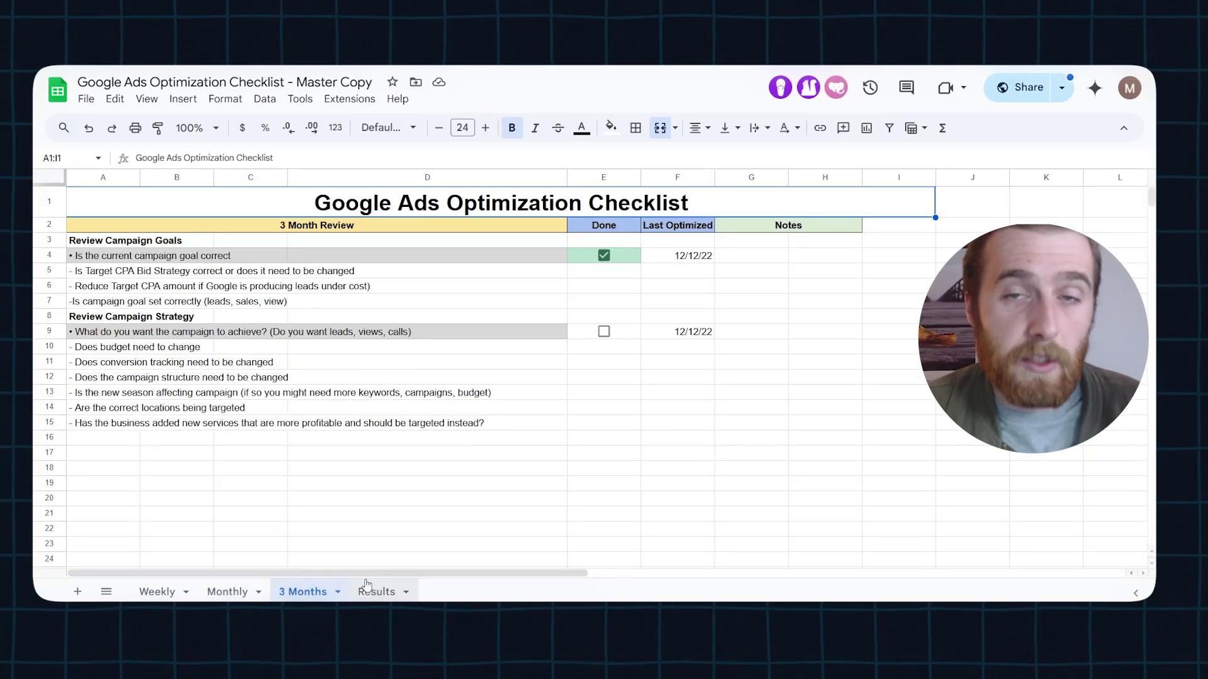
pyautogui.click(154, 592)
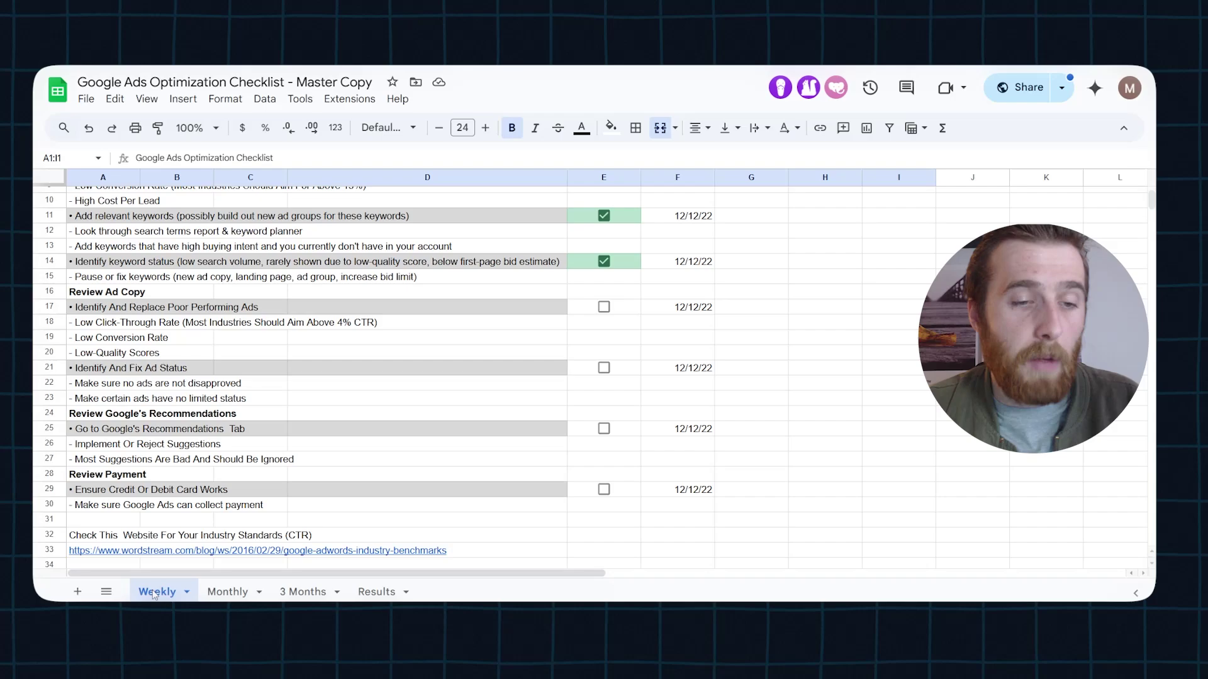
pyautogui.scroll(-2, 351, 487)
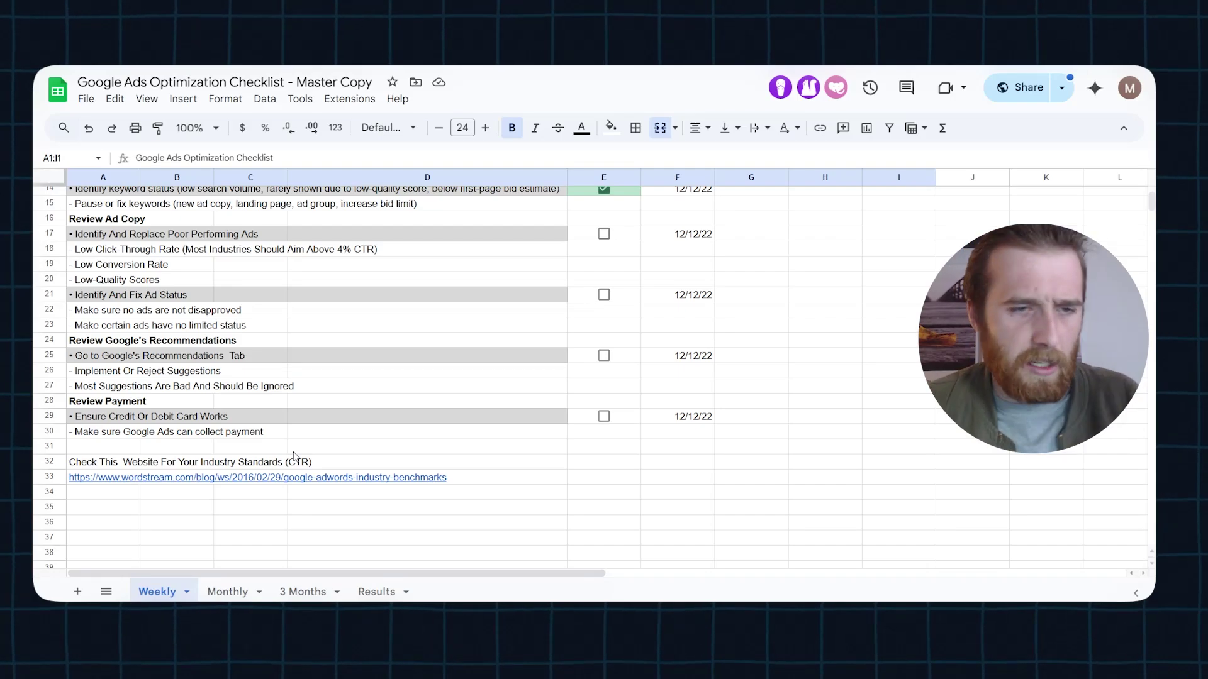
pyautogui.scroll(5, 263, 393)
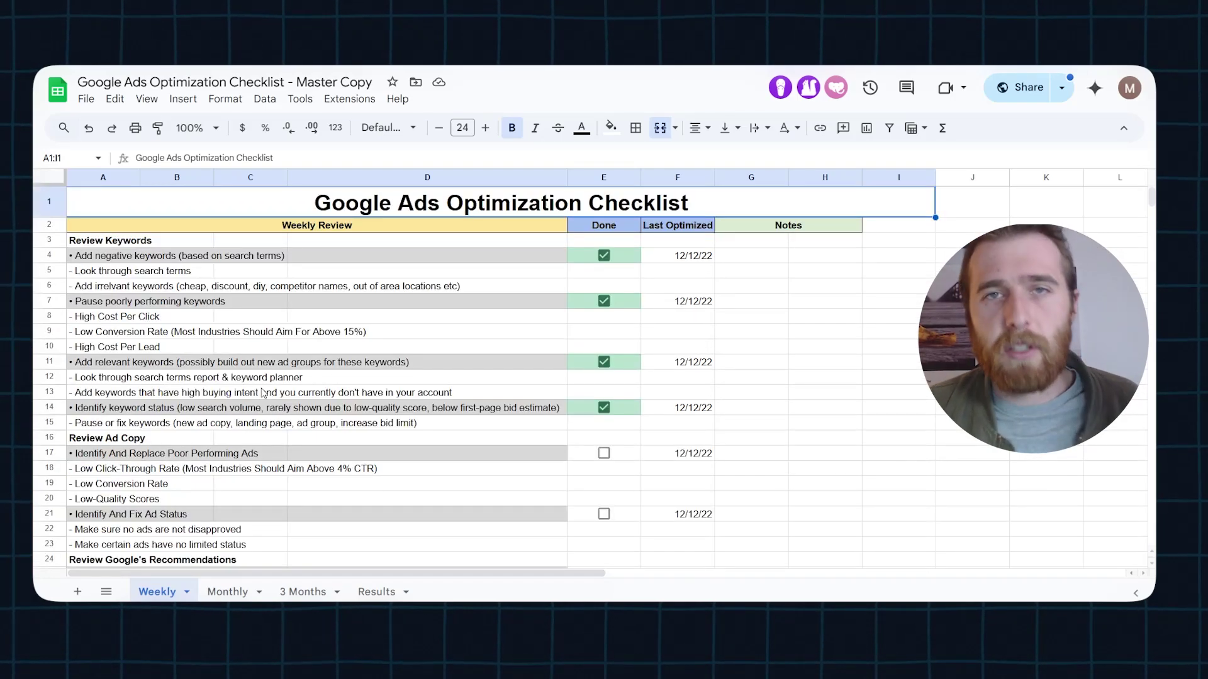